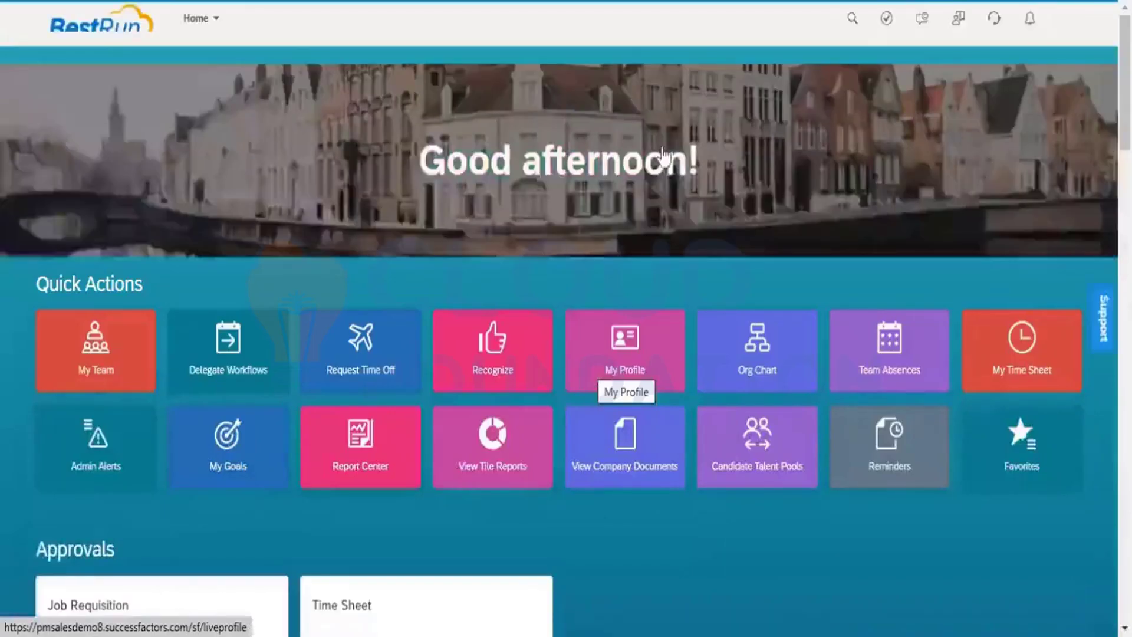
Search the SuccessFactors header for 'employee expo' and open the Employee Export action
click(627, 19)
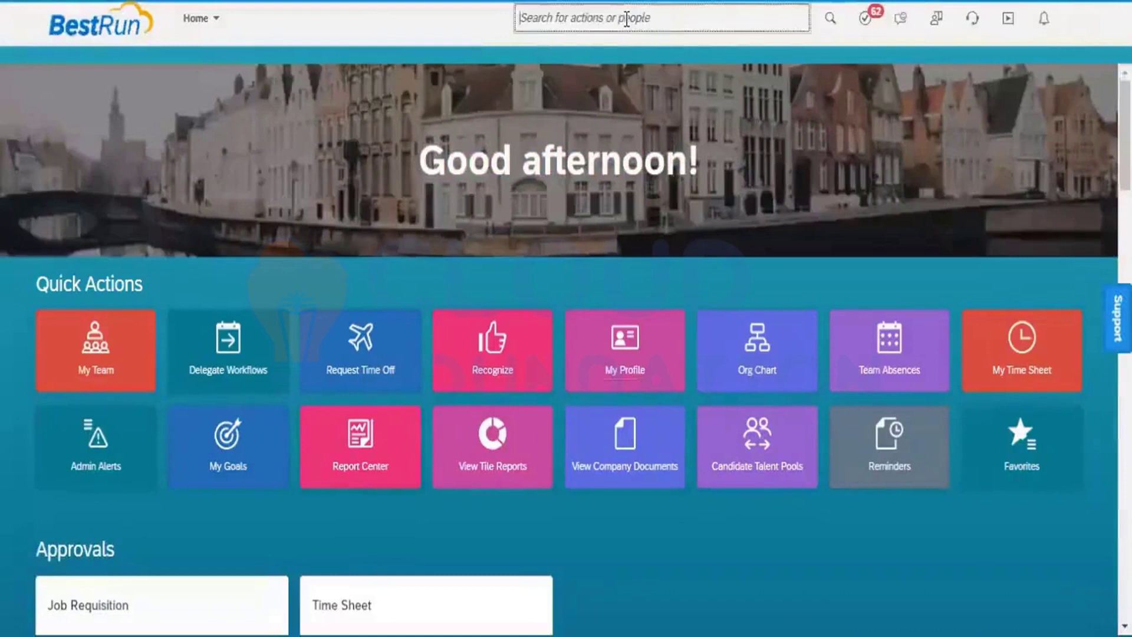
text(em)
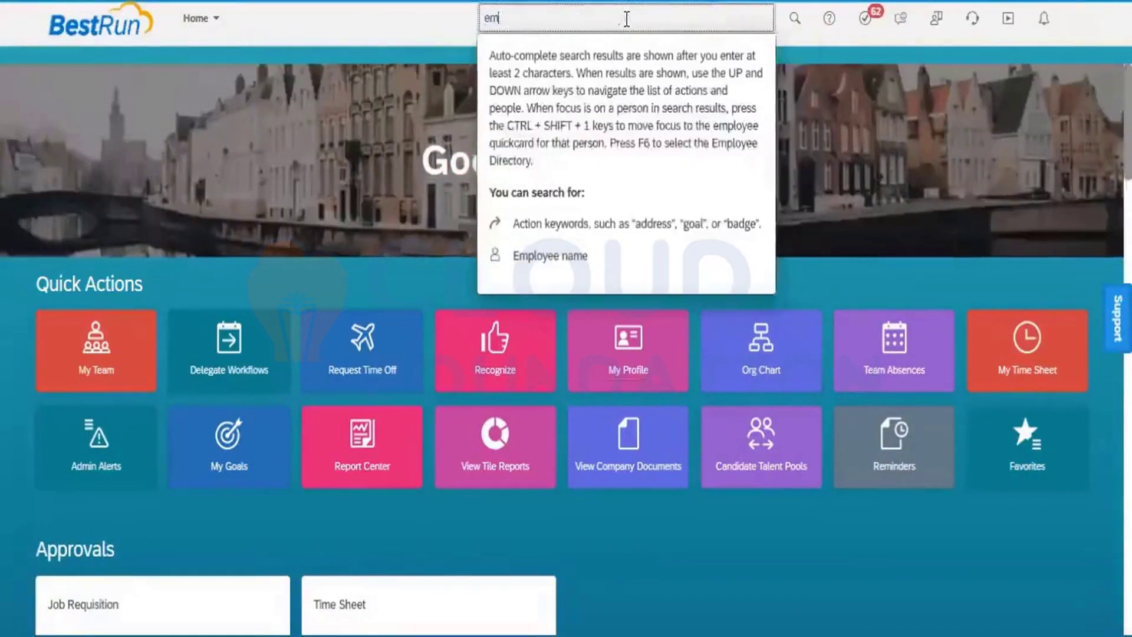
text(ploye)
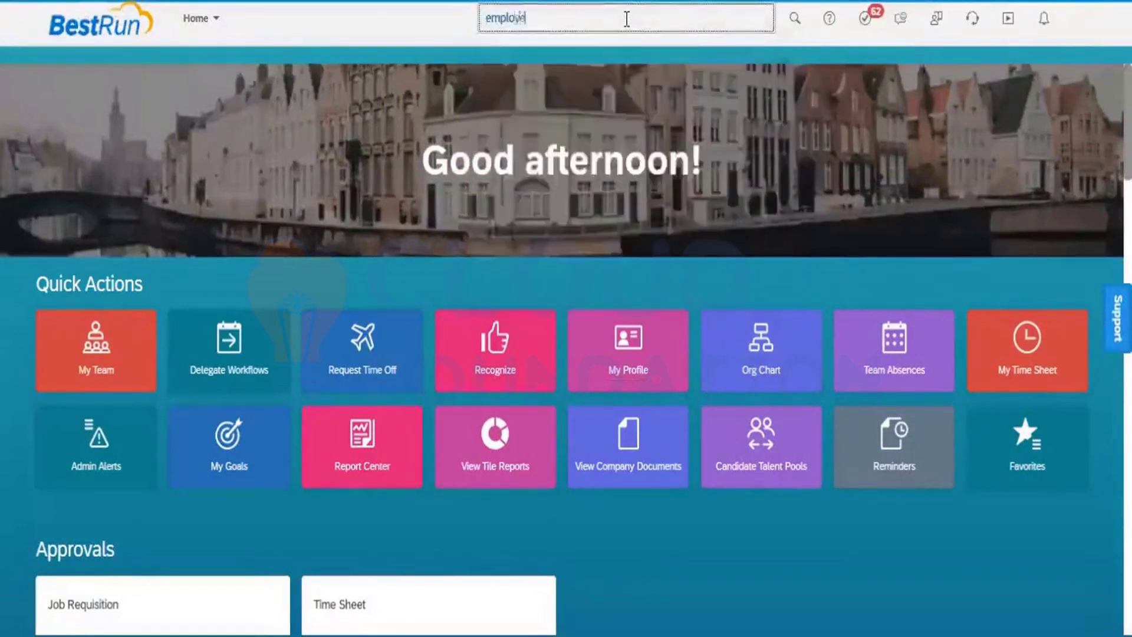
text(e expo)
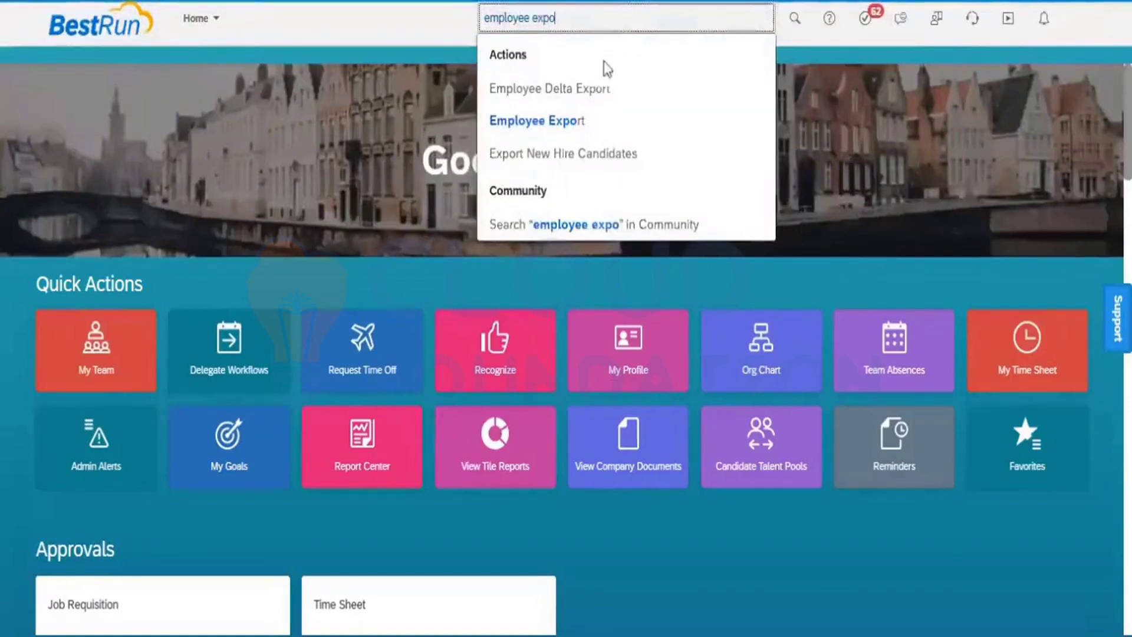
click(558, 123)
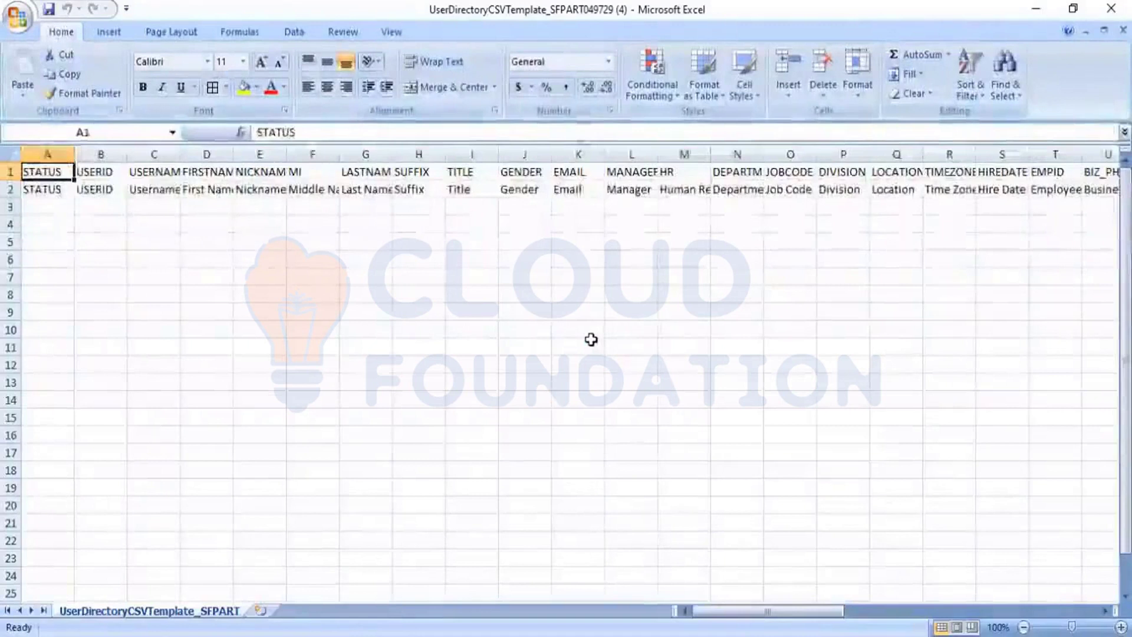
Review the template's header rows and empty row 3 out to column BA and back
key(Down)
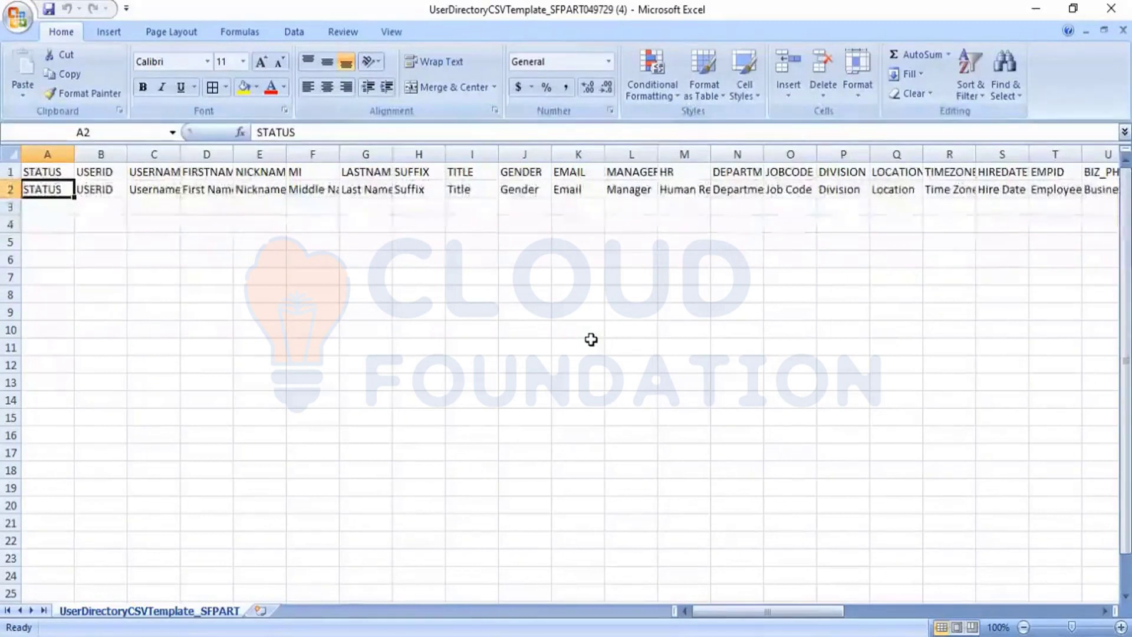
key(Down)
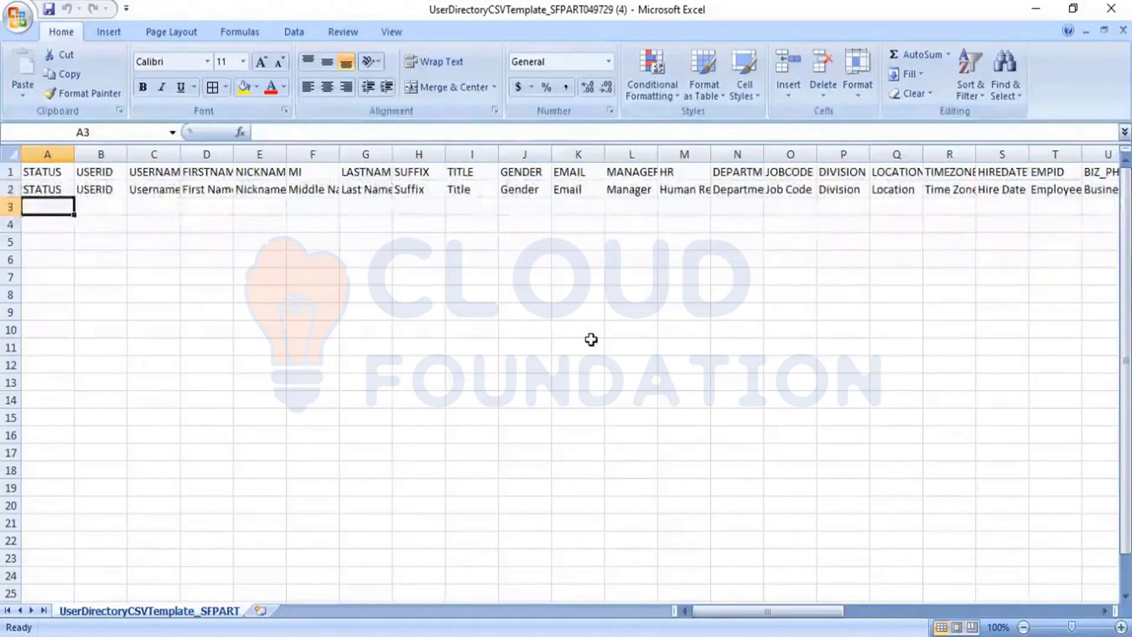
key(Up)
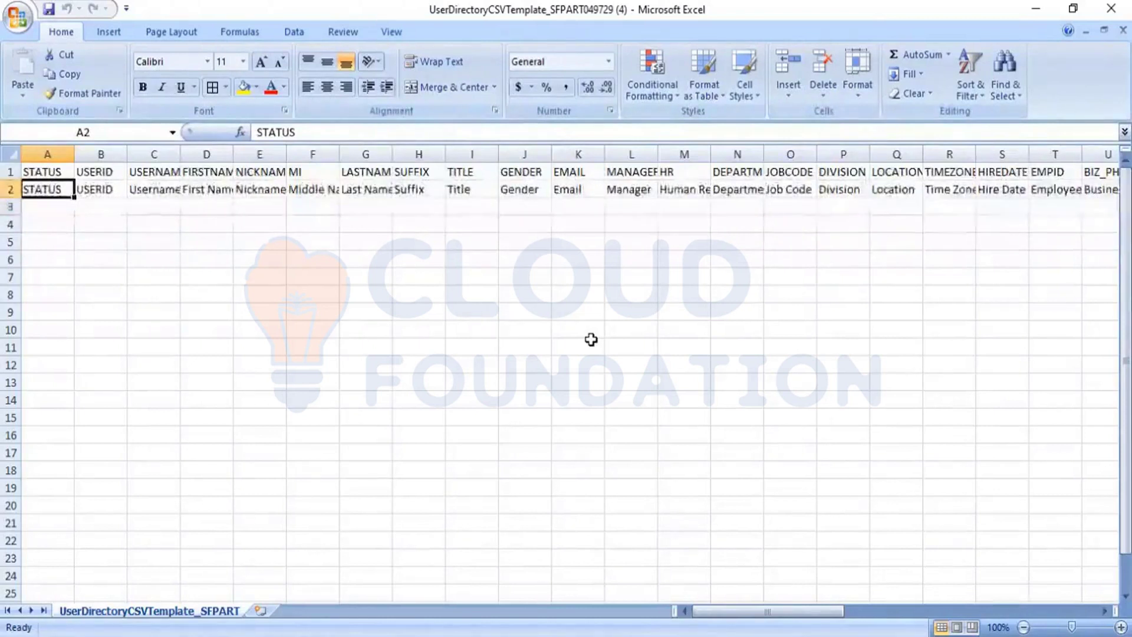
key(Down)
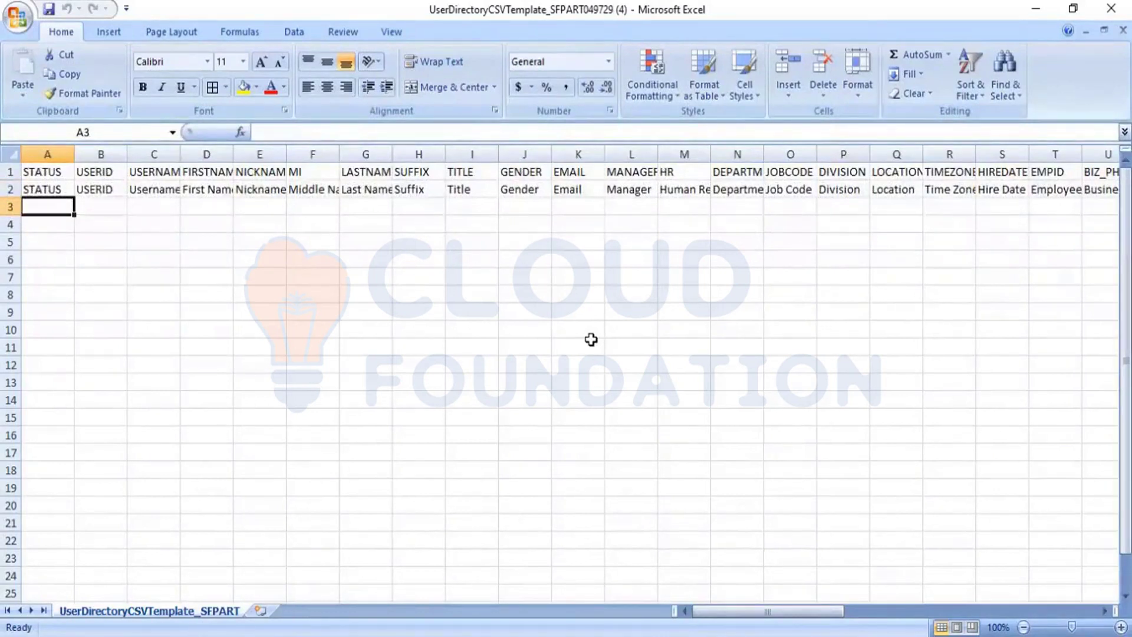
key(Right)
key(Right)
key(Right)
key(Right)
key(Right)
key(Right)
key(Right)
key(Right)
key(Right)
key(Right)
key(Right)
key(Right)
key(Right)
key(Right)
key(Right)
key(Right)
key(Right)
key(Right)
key(Right)
key(Right)
key(Right)
key(Right)
key(Right)
key(Right)
key(Right)
key(Right)
key(Right)
key(Right)
key(Right)
key(Right)
key(Right)
key(Right)
key(Right)
key(Right)
key(Right)
key(Left)
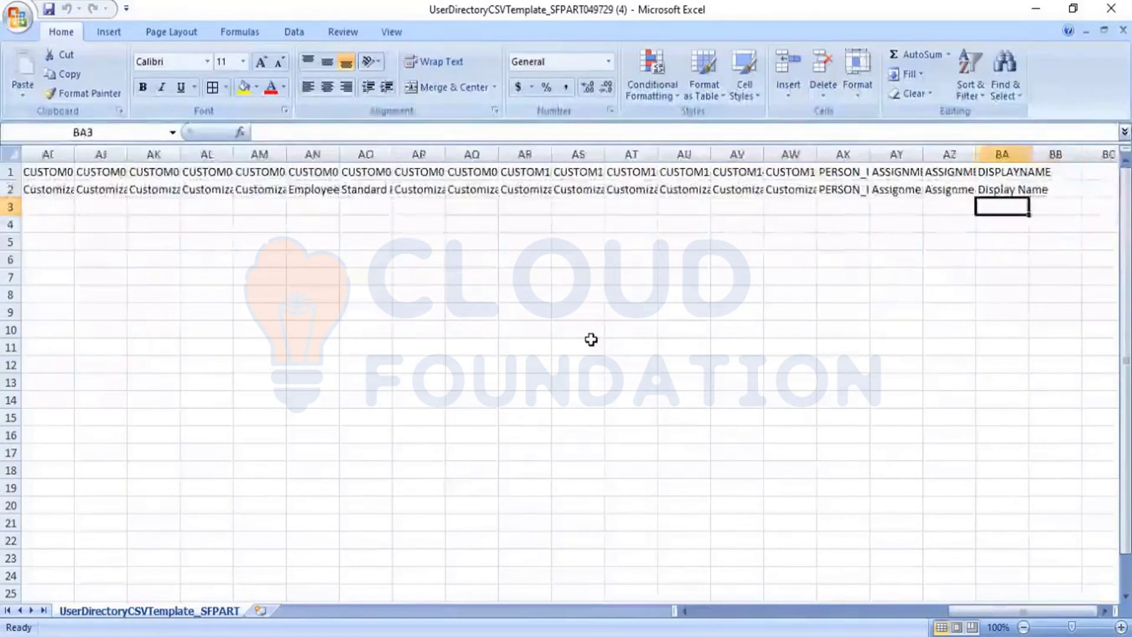
key(Left)
key(Left)
key(Left)
key(Left)
key(Left)
key(Left)
key(Left)
key(Left)
key(Left)
key(Left)
key(Left)
key(Left)
key(Left)
key(Left)
key(Left)
key(Left)
key(Left)
key(Left)
key(Left)
key(Left)
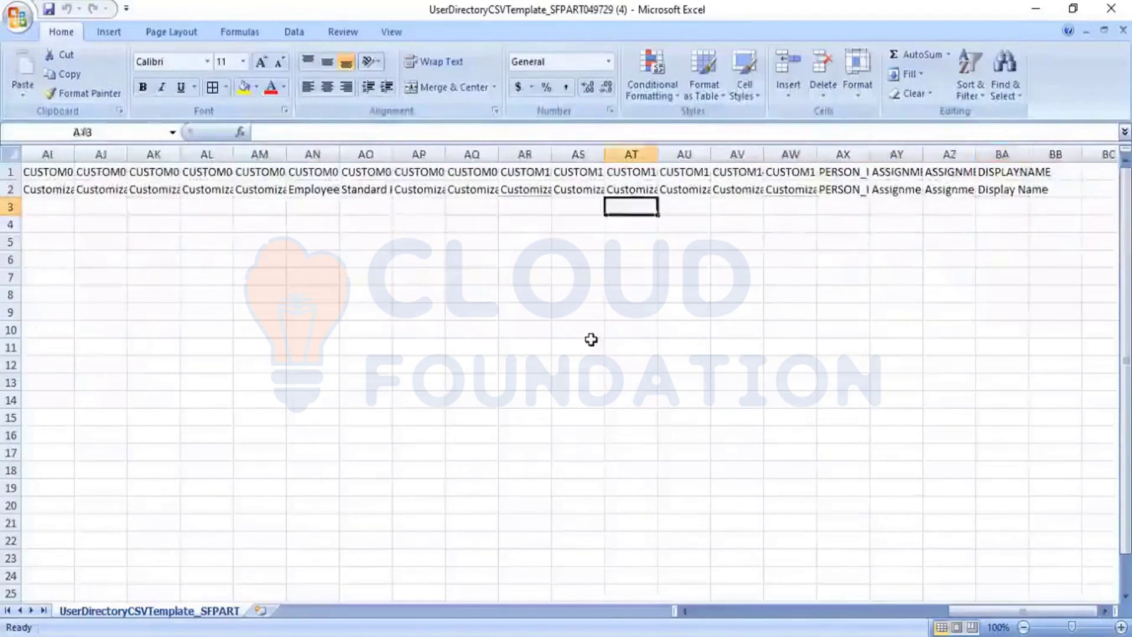
key(Left)
key(Left)
key(Left)
key(Left)
key(Left)
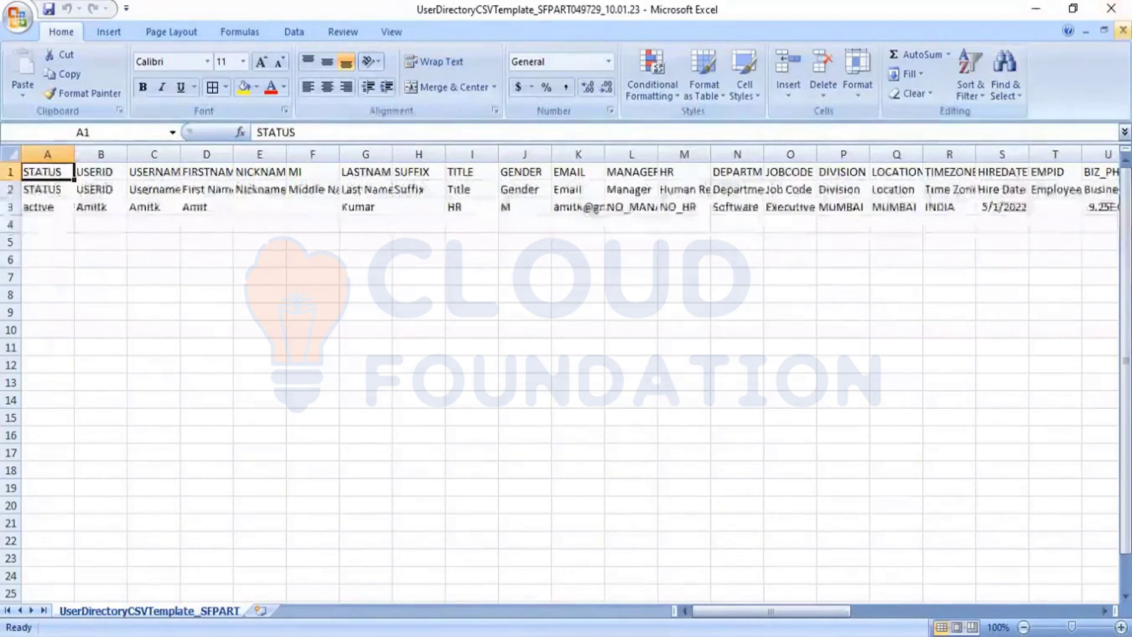
Close the 10.01.23 workbook, copy sample row 3 from the 03.03.23 workbook, and return to the (4) template
click(1123, 30)
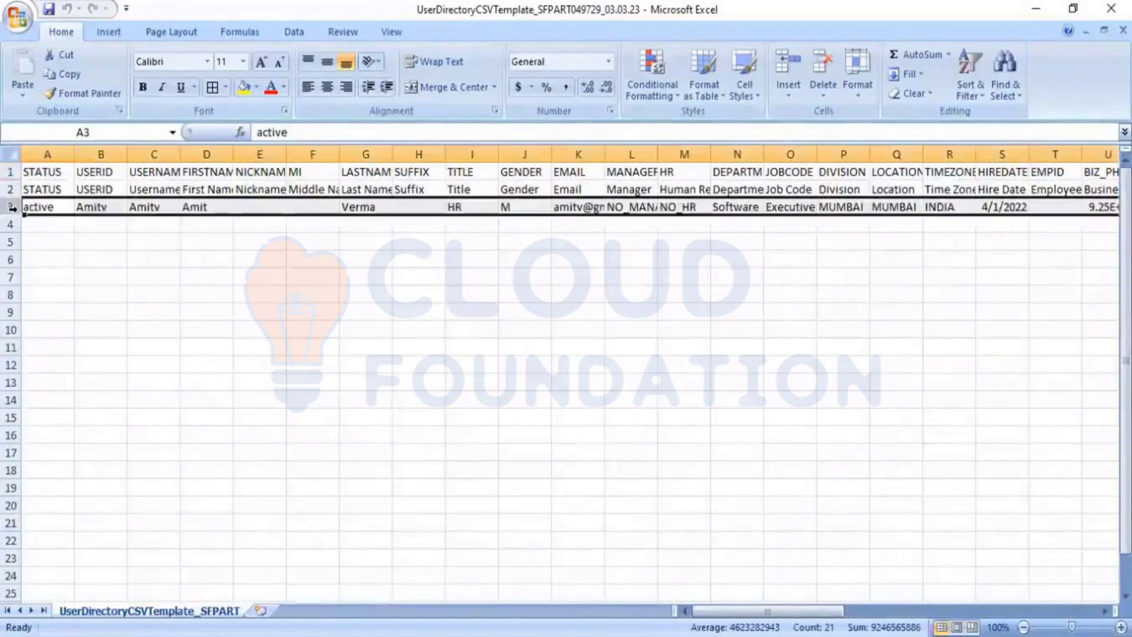
key(ctrl+c)
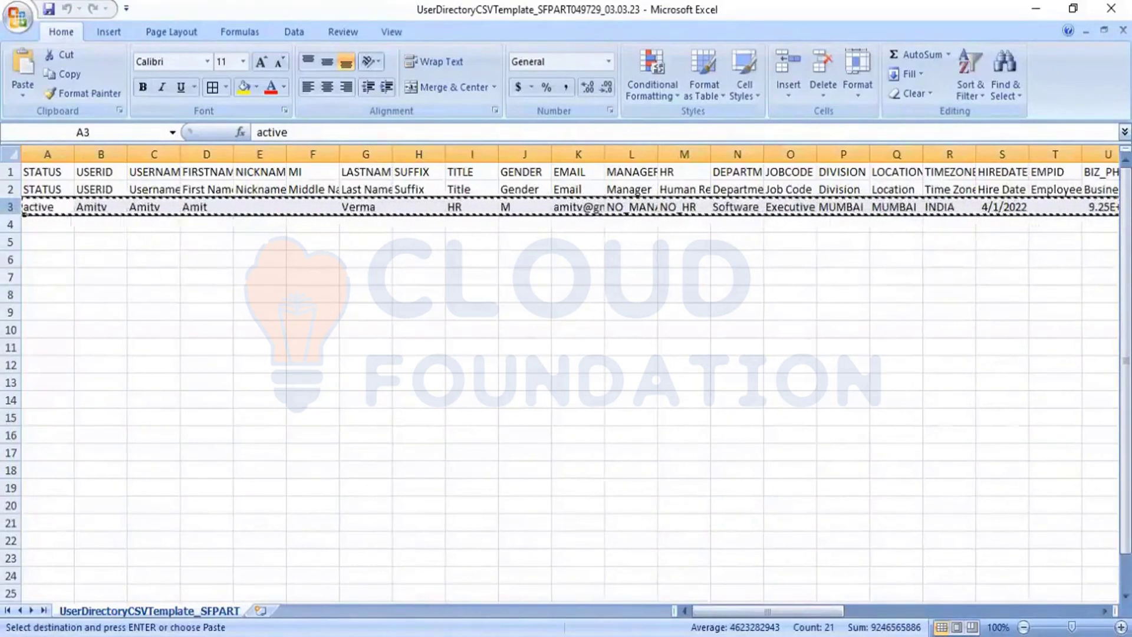
key(ctrl+Tab)
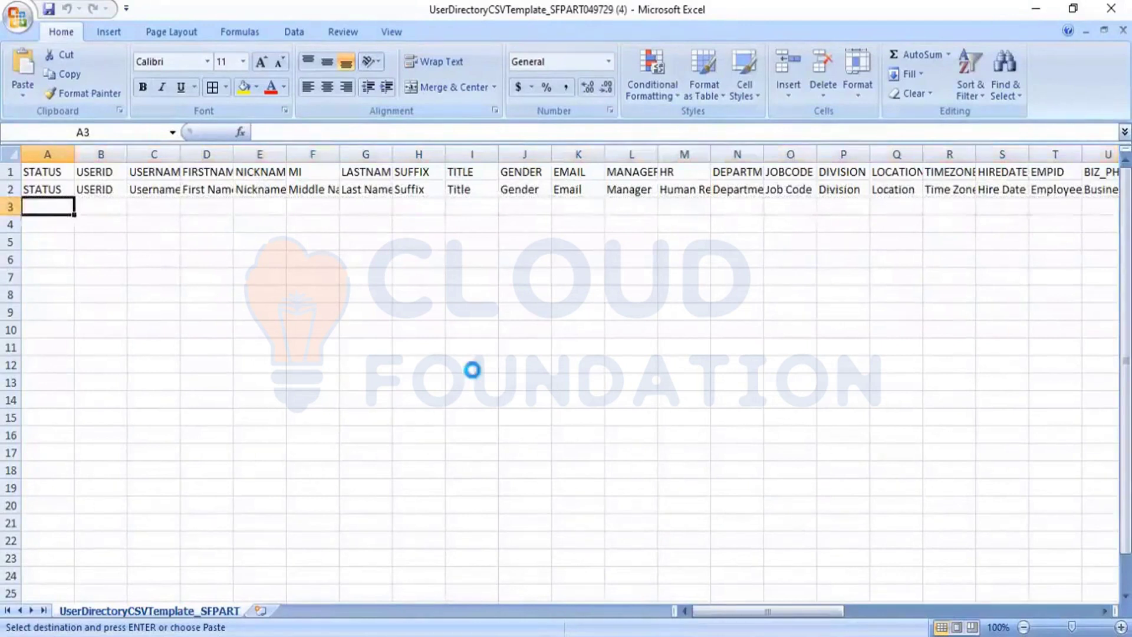
Paste the sample employee row into row 3 and enter the new hire's user ID in B3
key(ctrl+v)
click(405, 366)
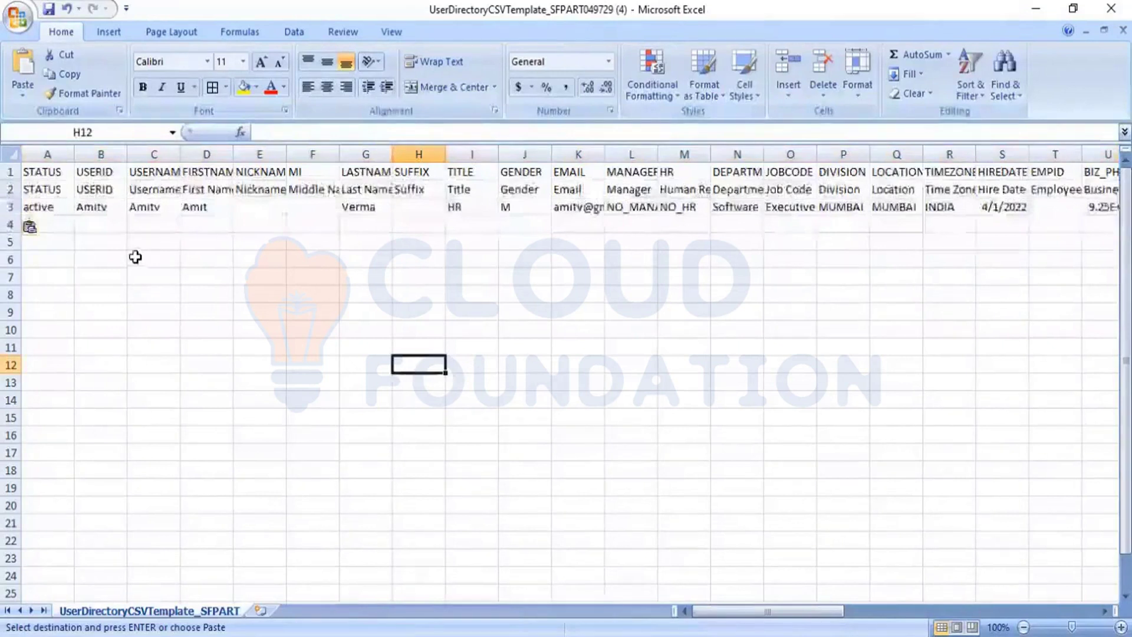
click(49, 209)
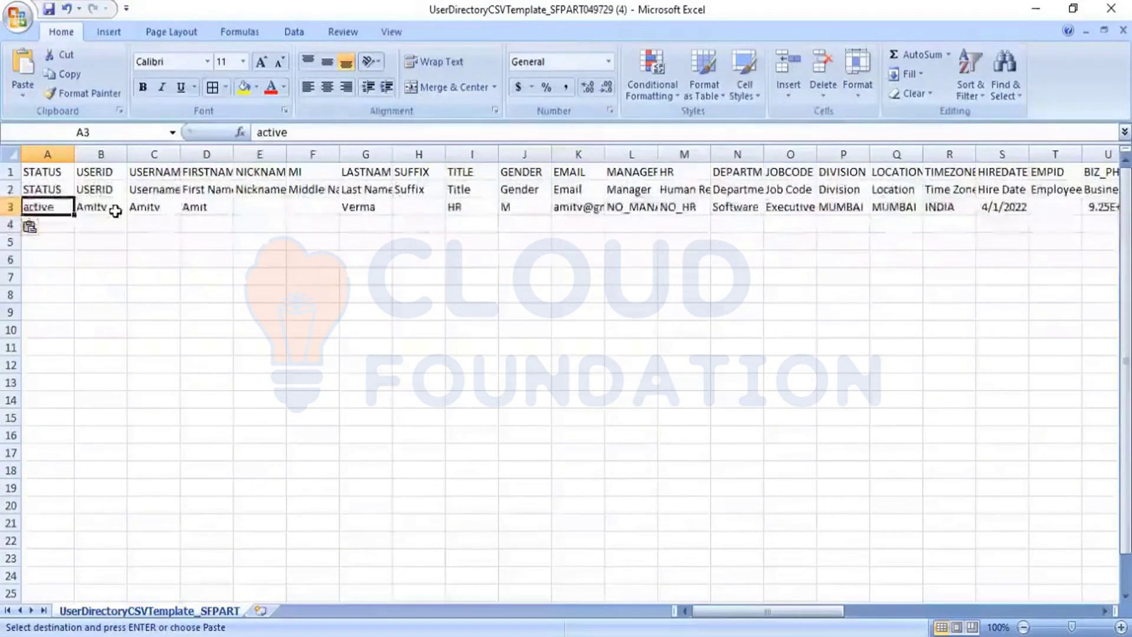
click(114, 211)
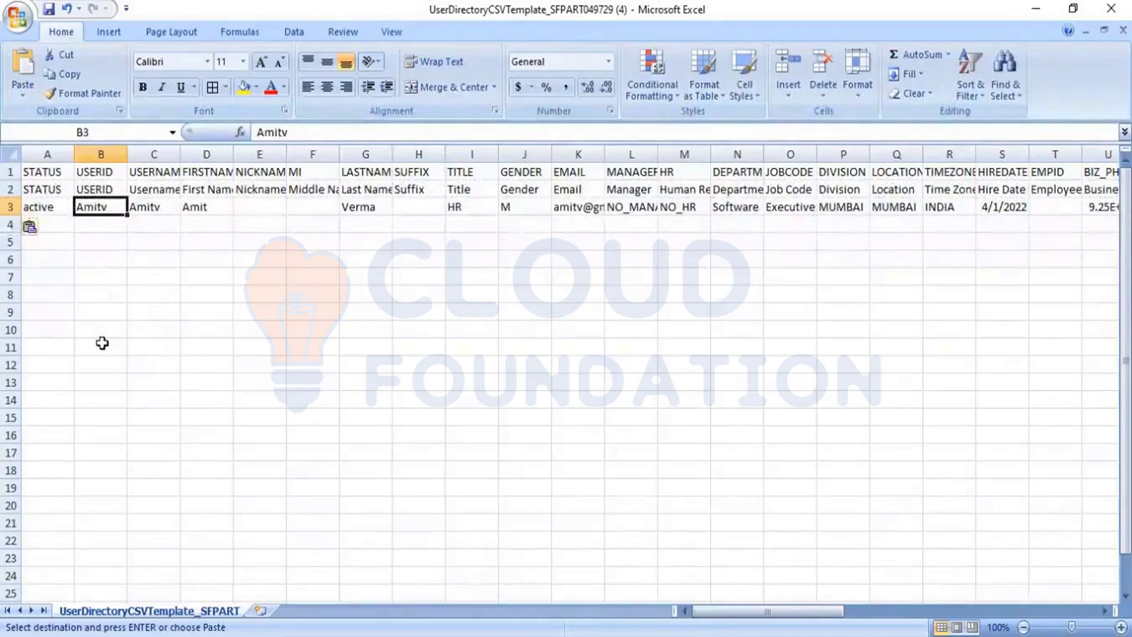
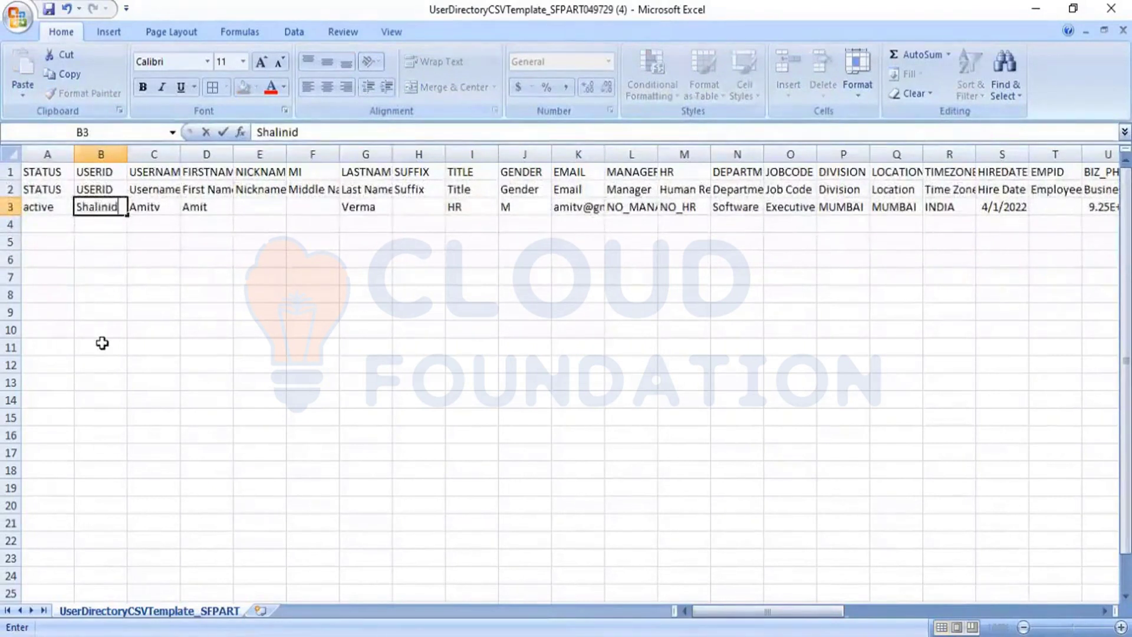
Enter the new hire's username matching the user ID, plus her first and last name
key(Tab)
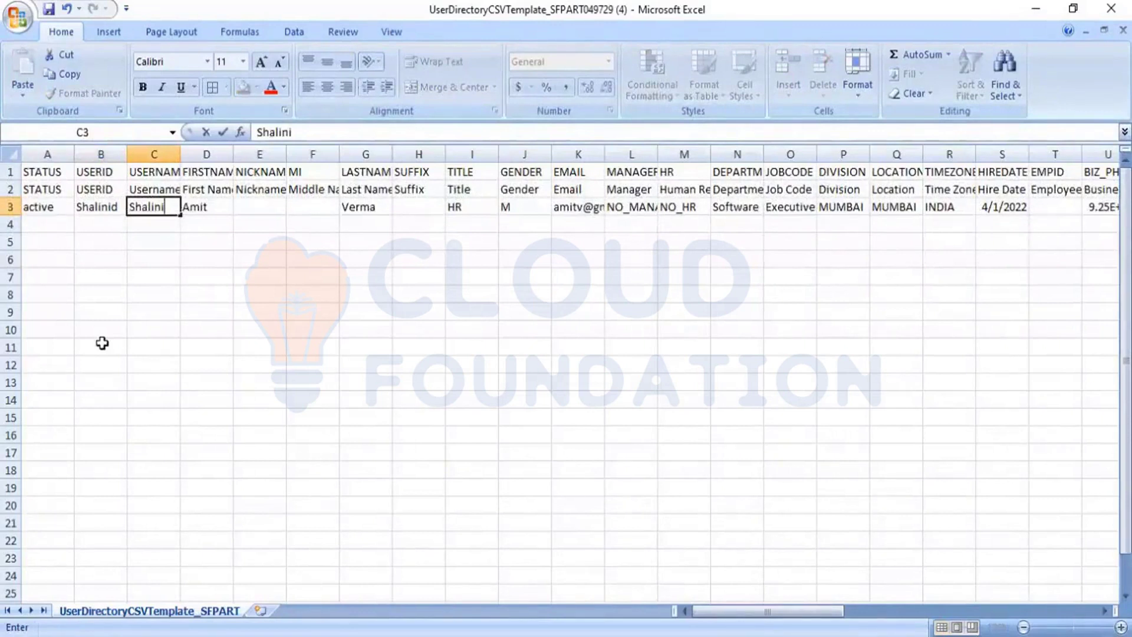
key(Tab)
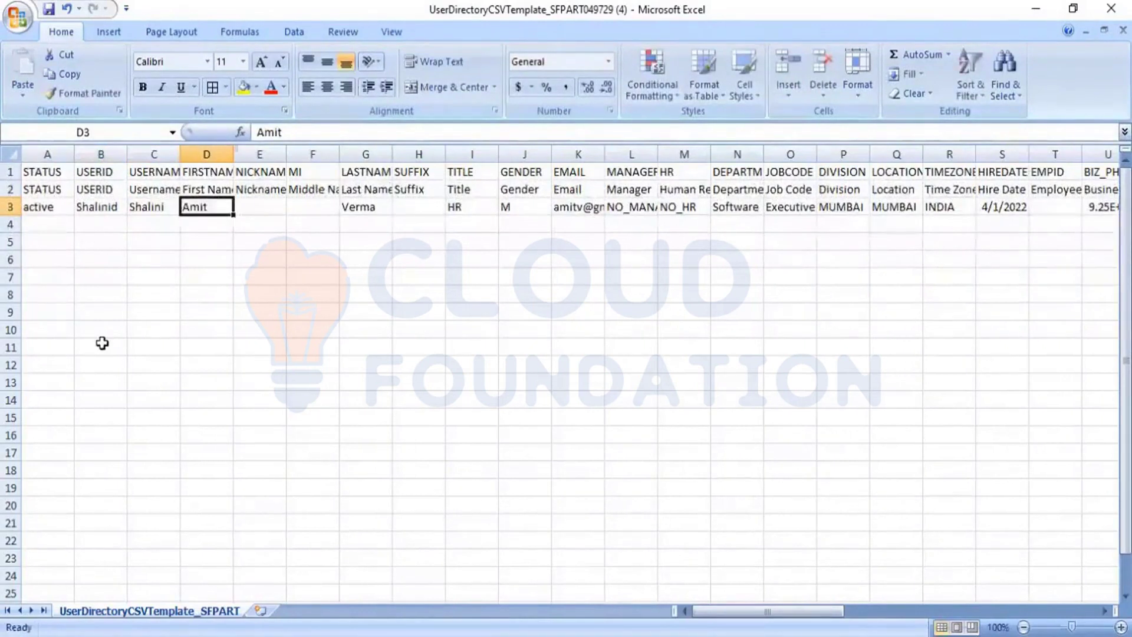
key(Left)
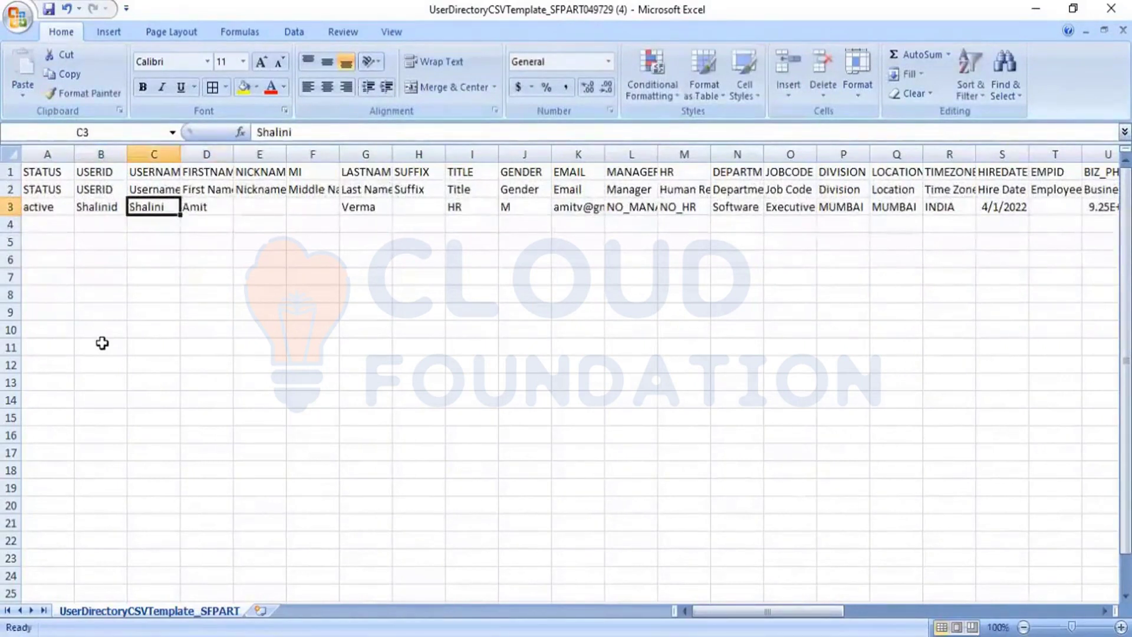
click(305, 132)
text(d)
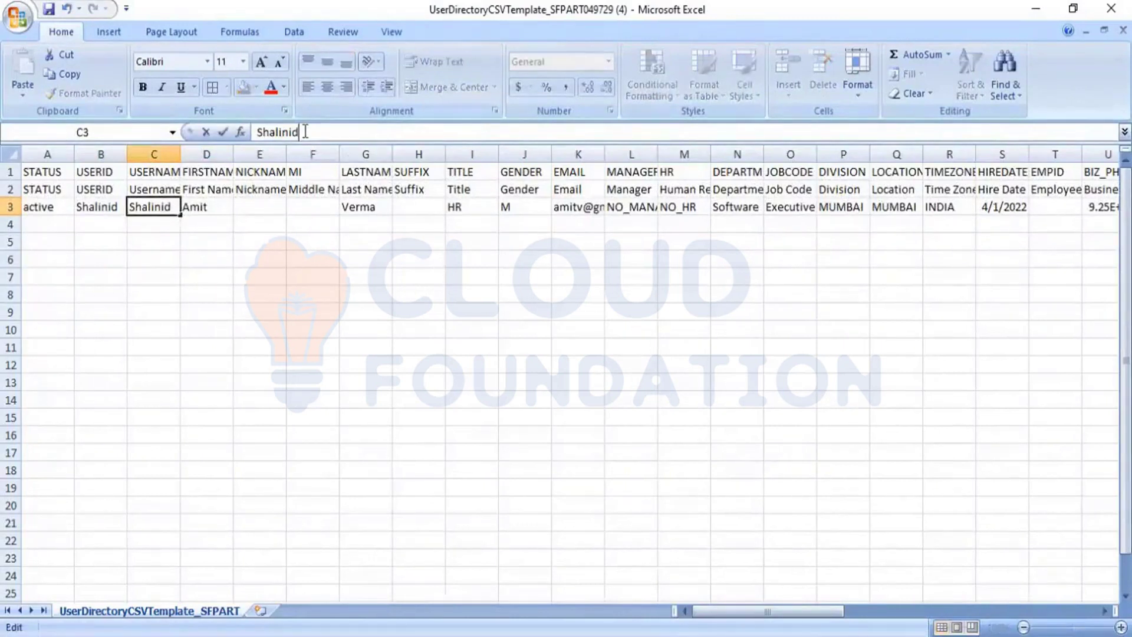
key(Tab)
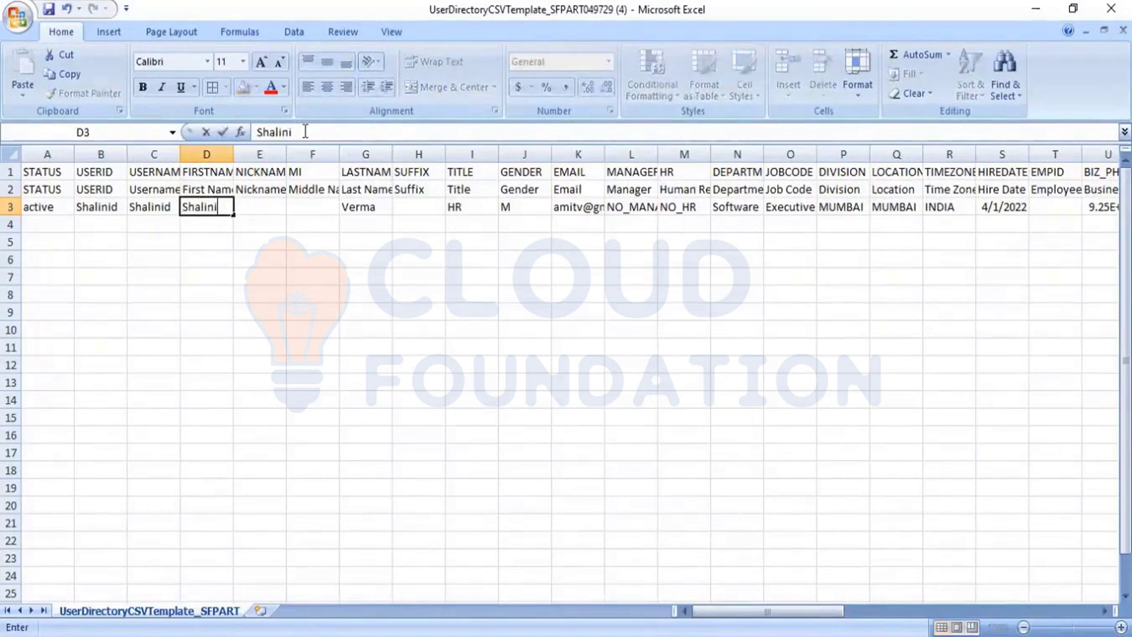
key(Tab)
key(Tab)
key(Tab)
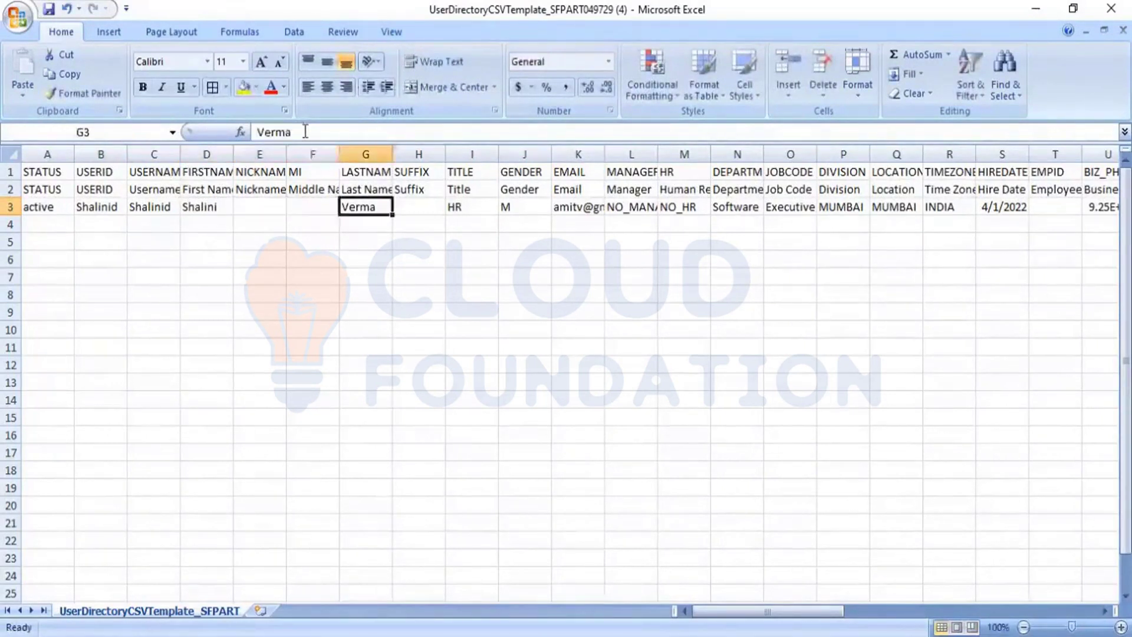
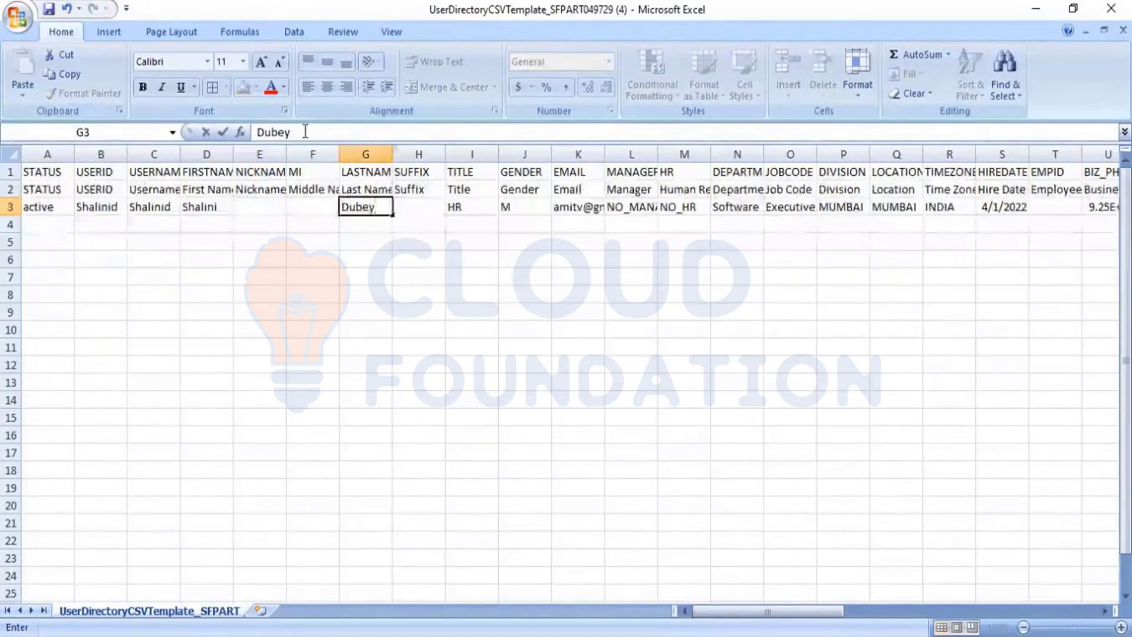
key(Tab)
Set gender to F and enter the new employee's e-mail address in K3
key(Tab)
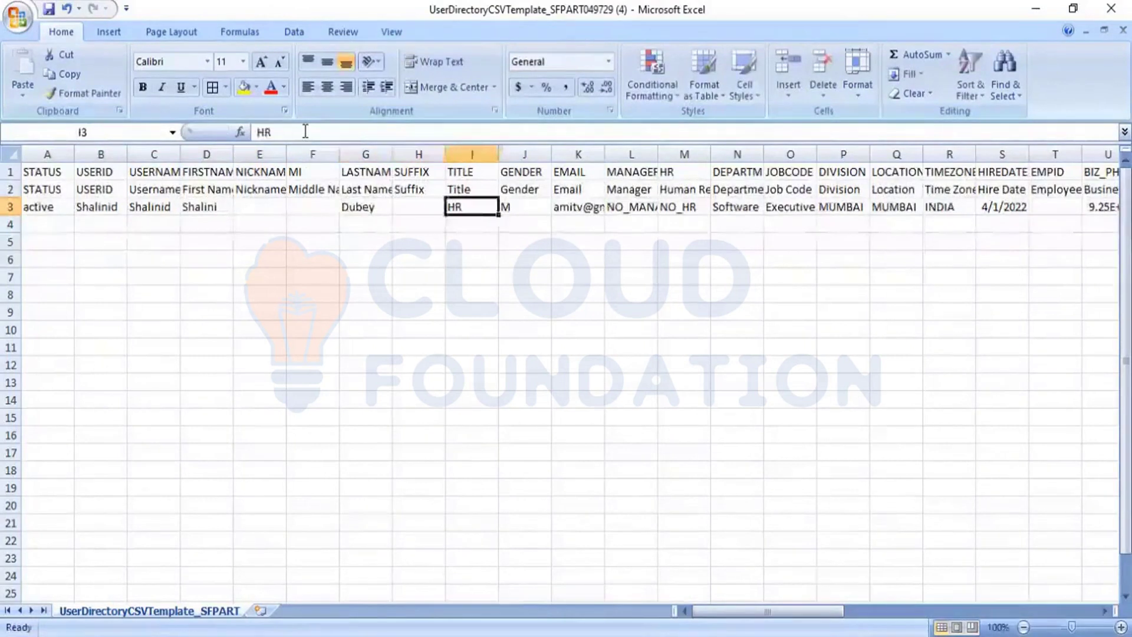
key(Tab)
text(F)
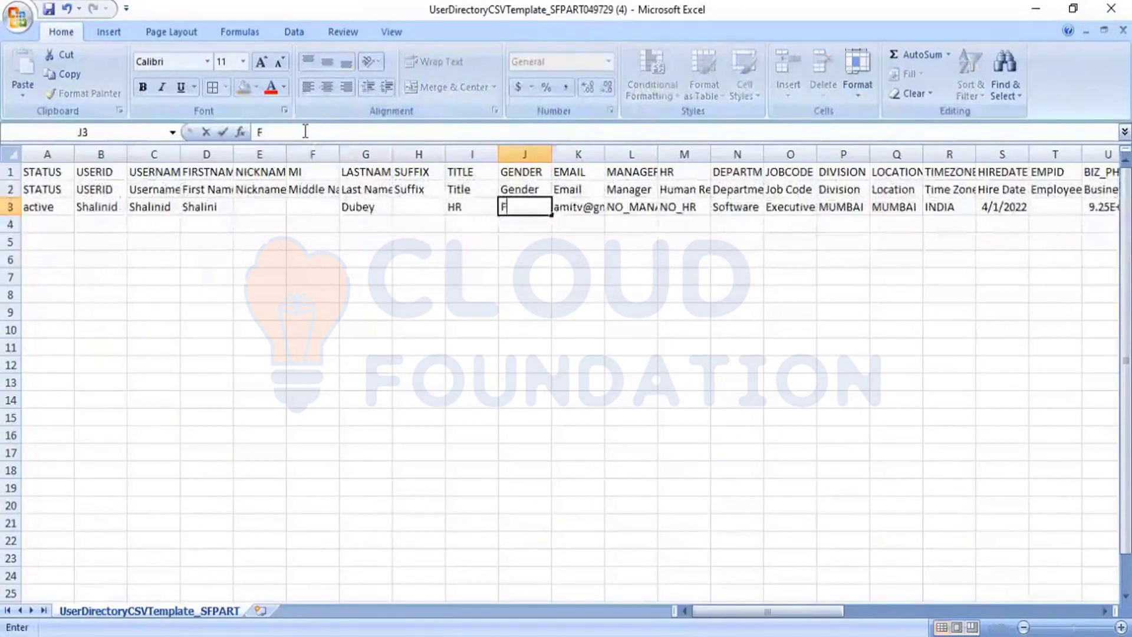
key(Tab)
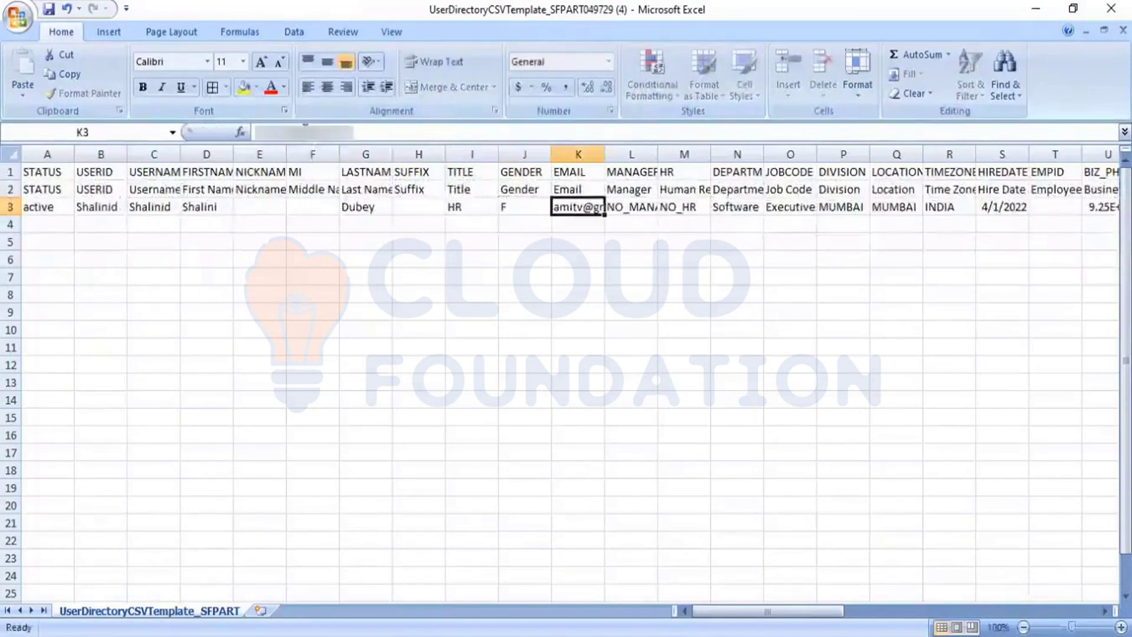
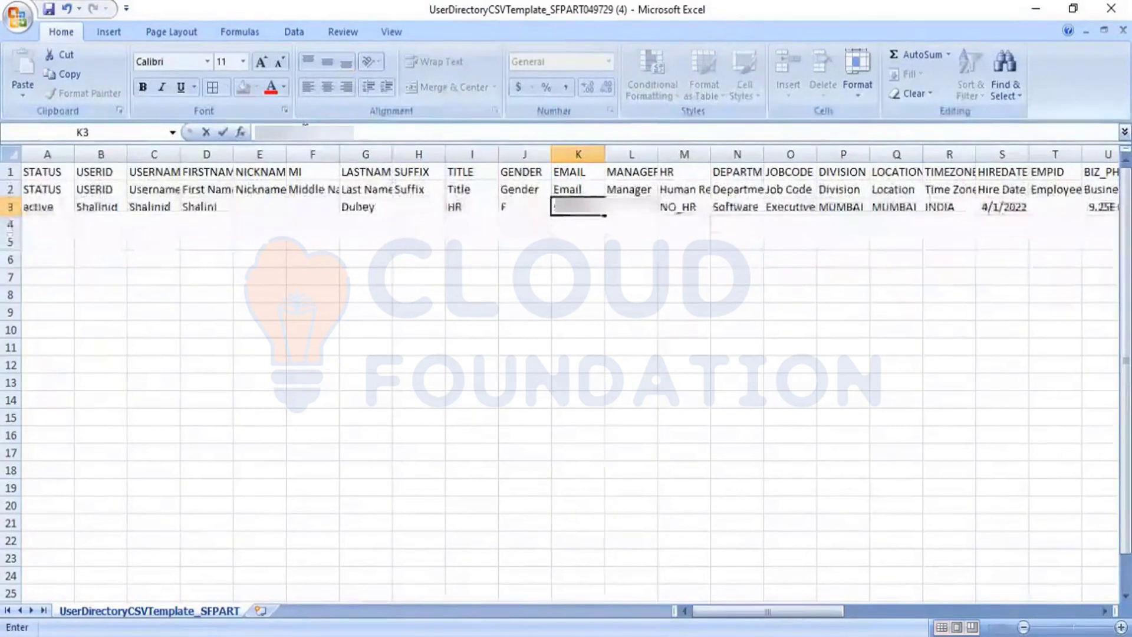
key(Return)
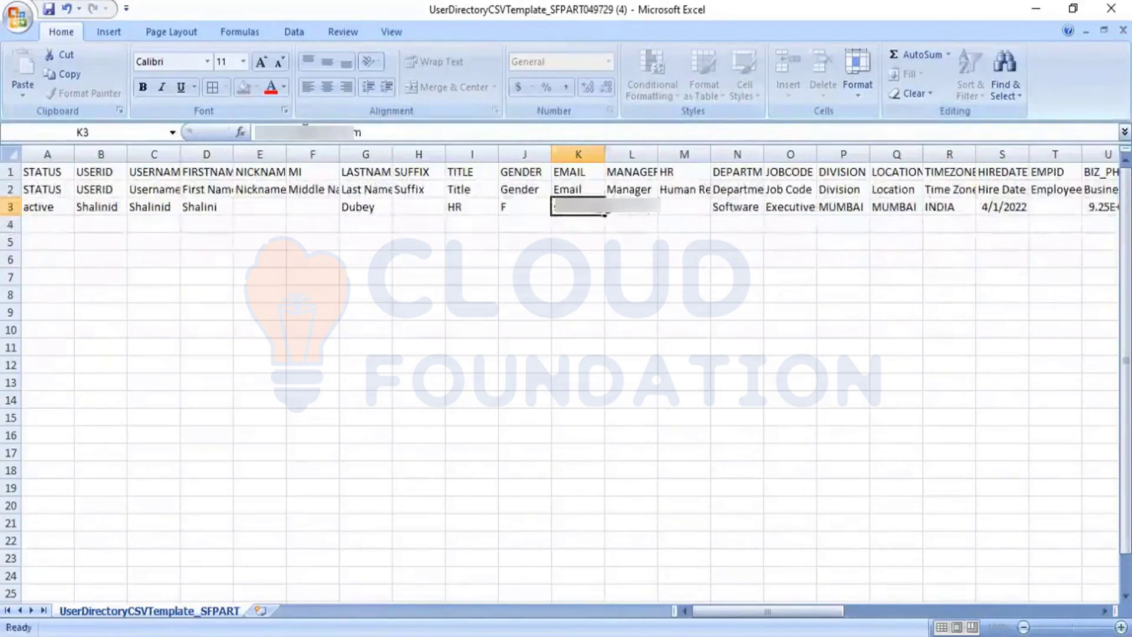
key(Tab)
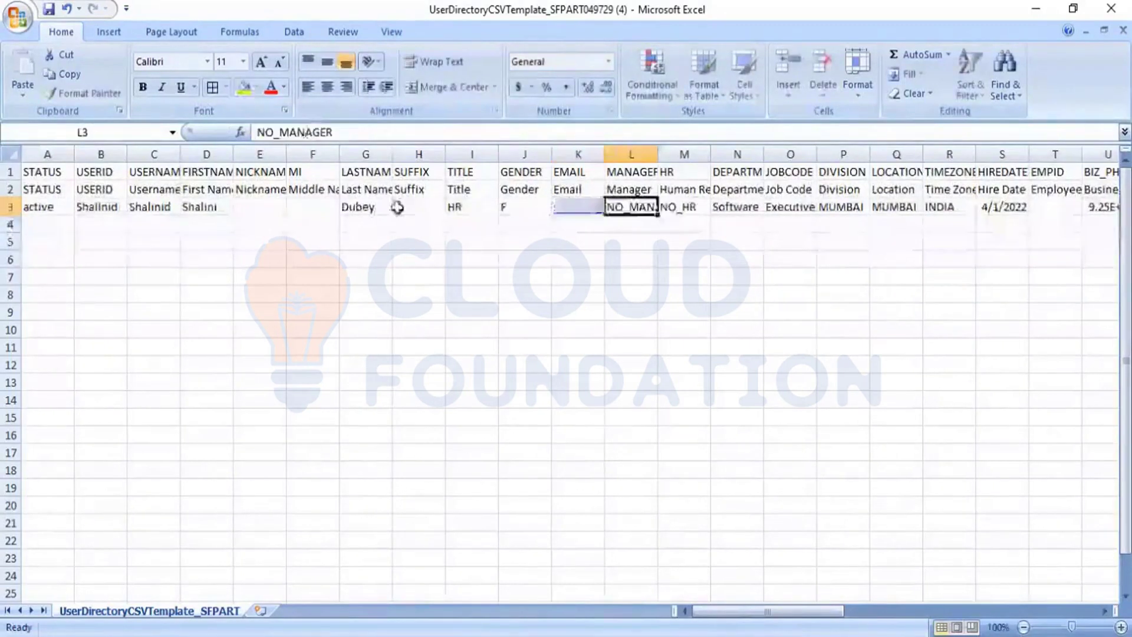
AutoFit columns K, L and N to show the e-mail, NO_MANAGER and DEPARTMENT entries
double_click(604, 154)
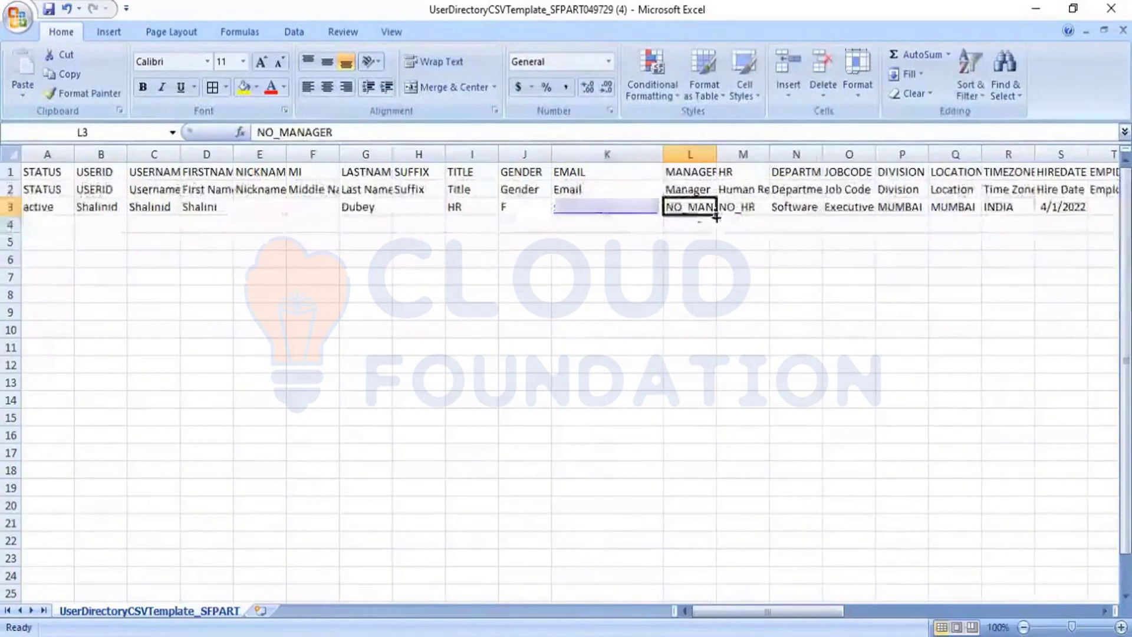
double_click(718, 154)
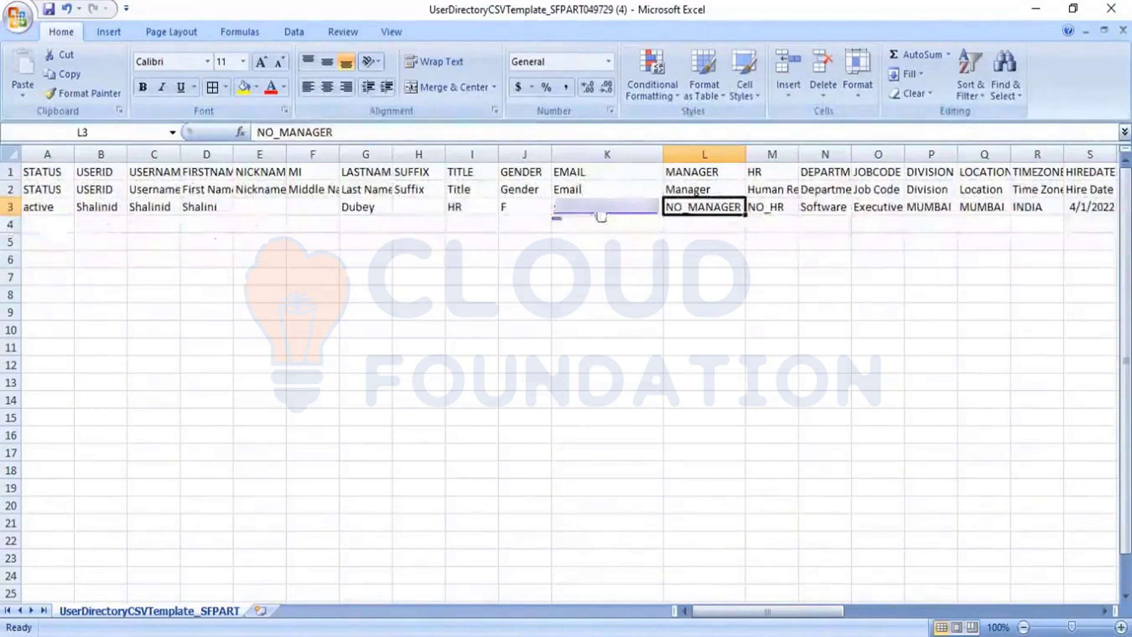
click(818, 208)
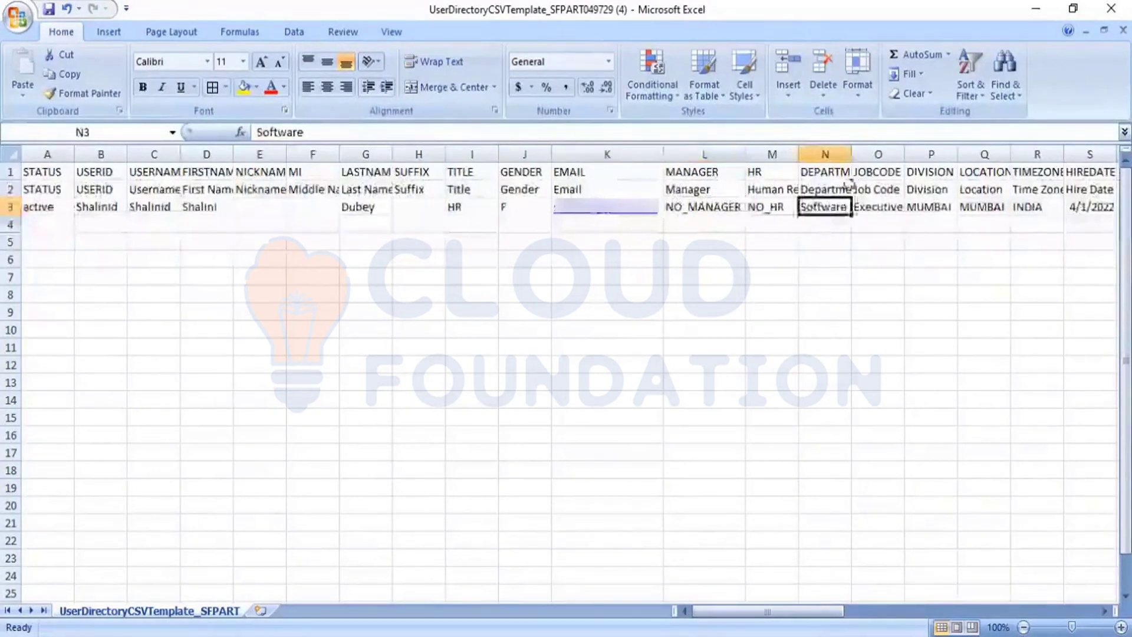
double_click(851, 154)
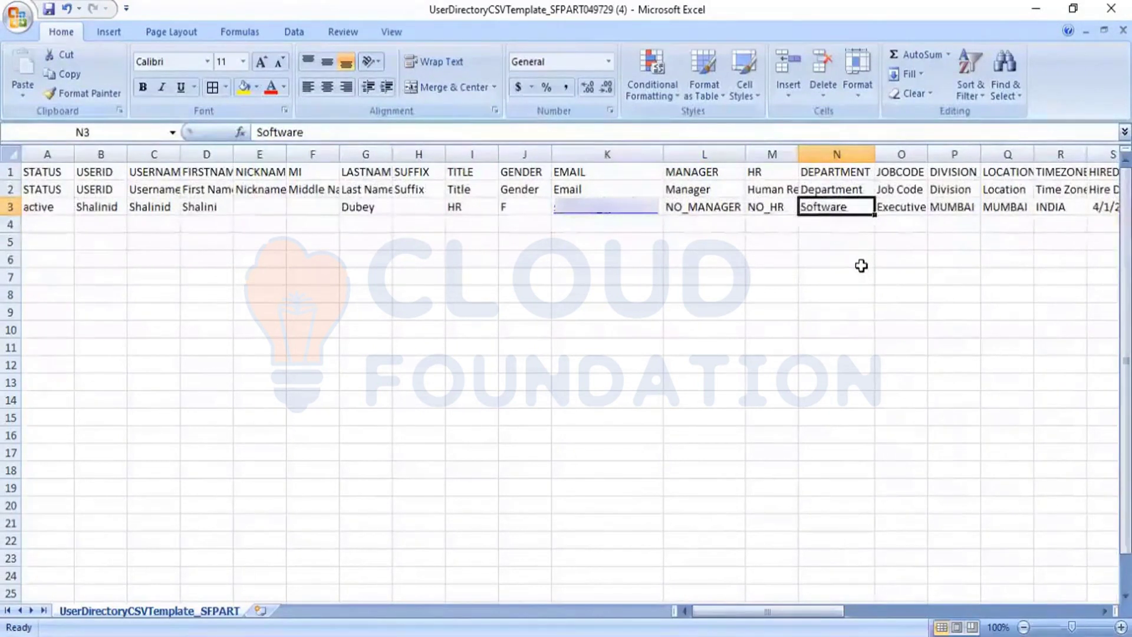
Move along row 3 to the 4/1/2022 hire date and begin editing it in the formula bar
key(Right)
key(Right)
key(Right)
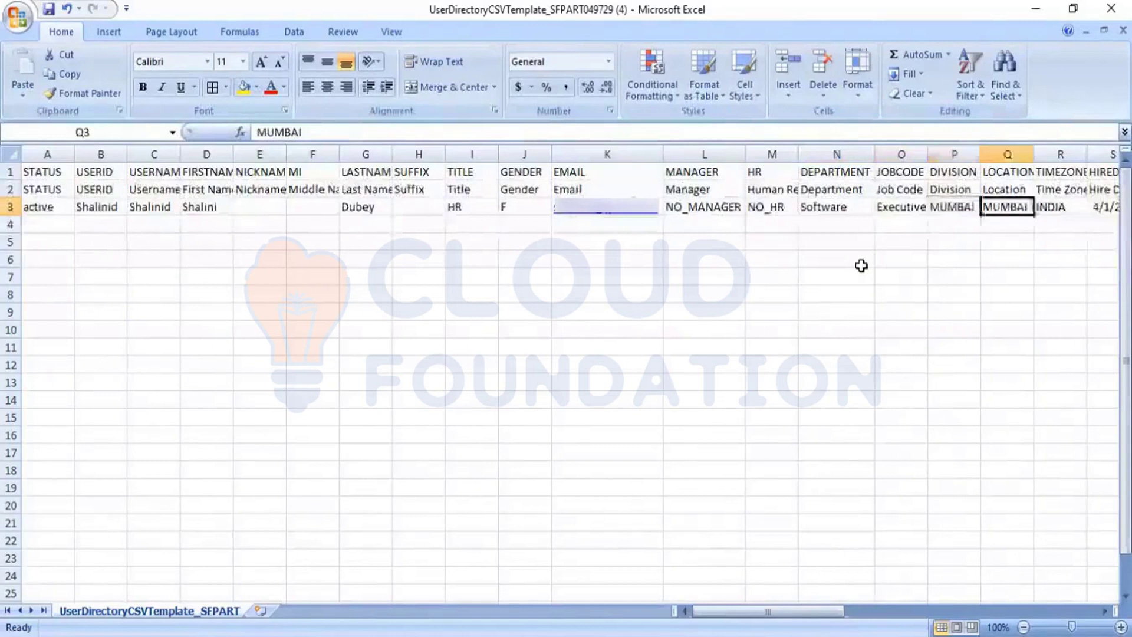
key(Right)
key(Right)
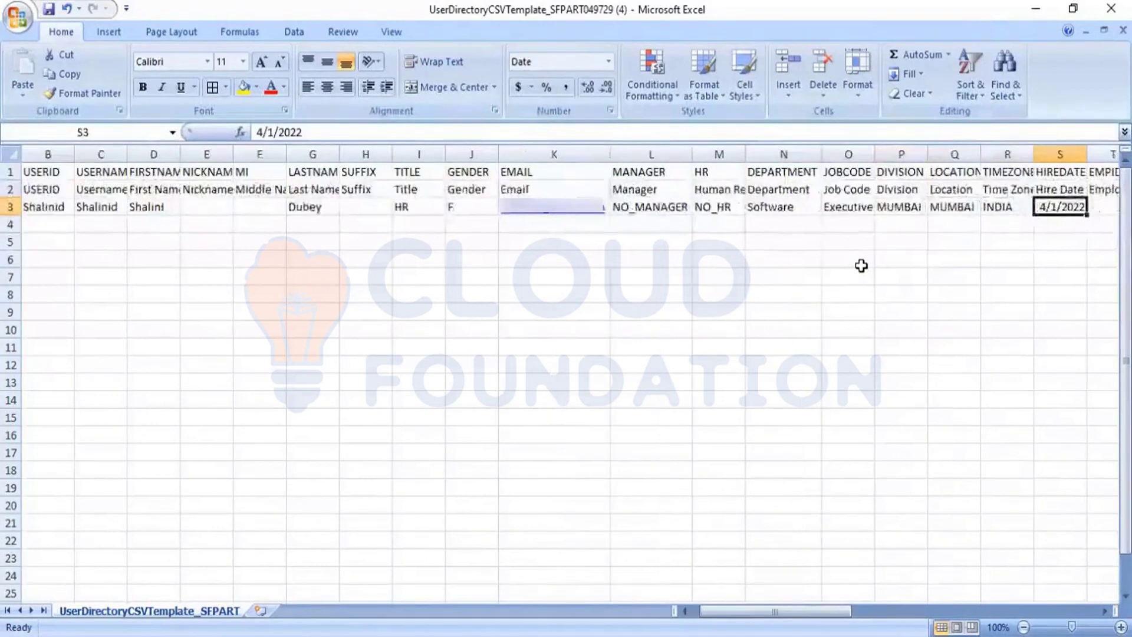
key(Right)
key(Left)
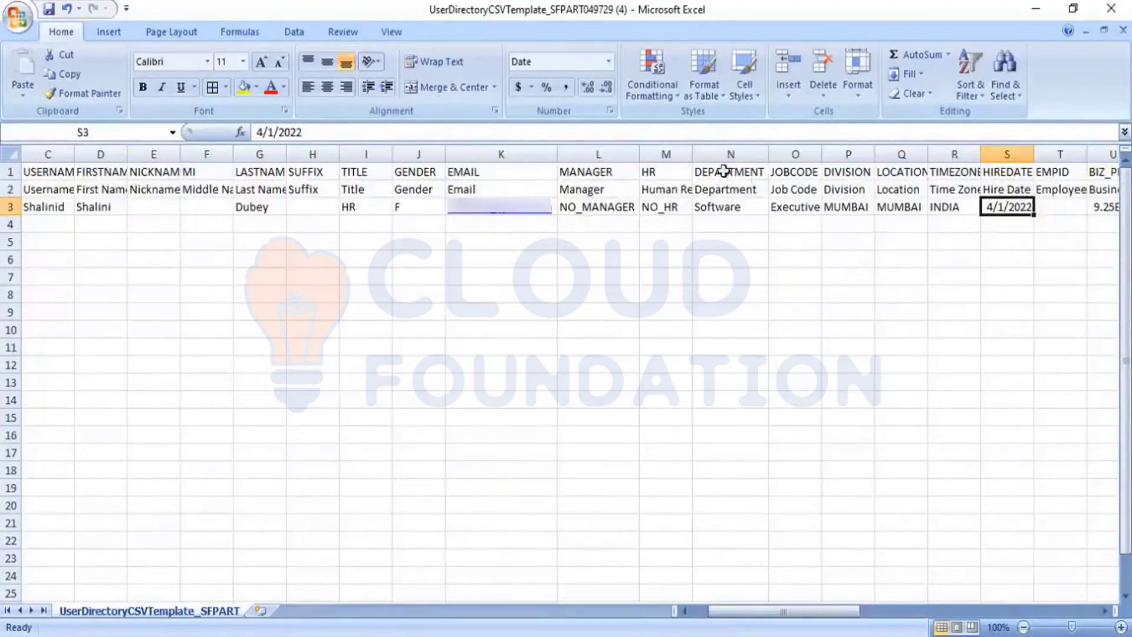
click(261, 132)
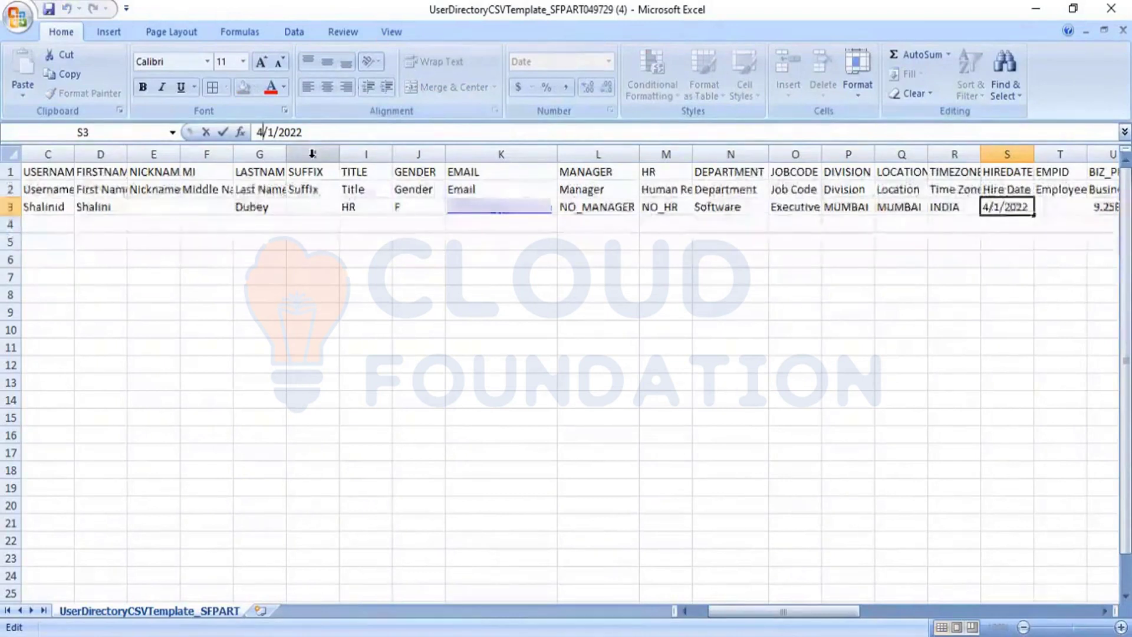
Change the hire date to 02/1/2022 and enter the new employee's business phone number in U3
key(BackSpace)
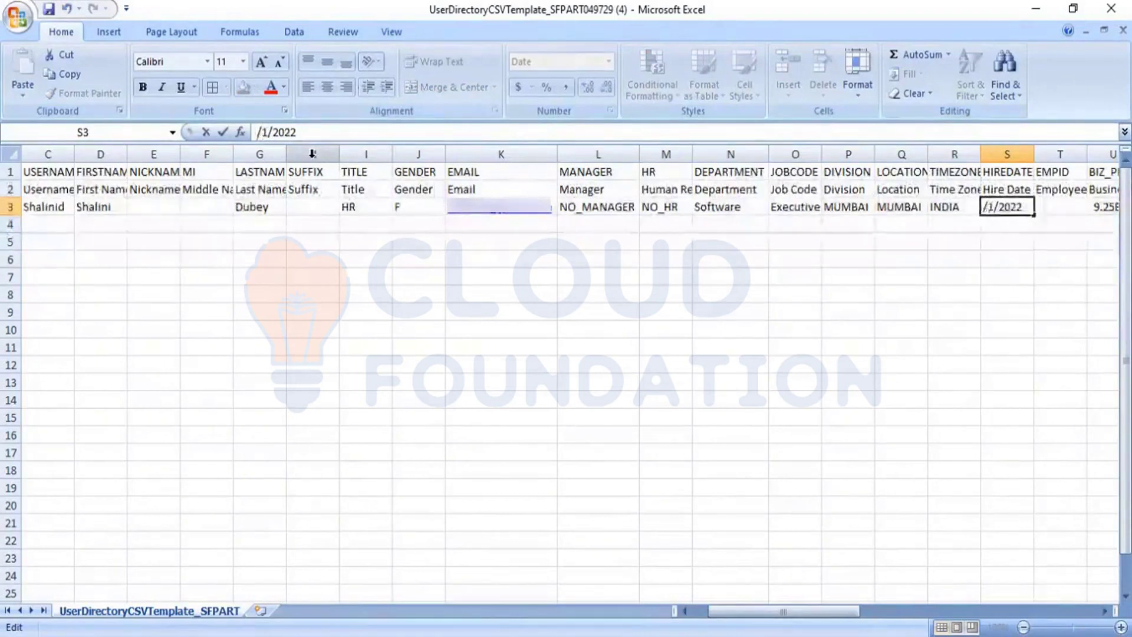
text(02)
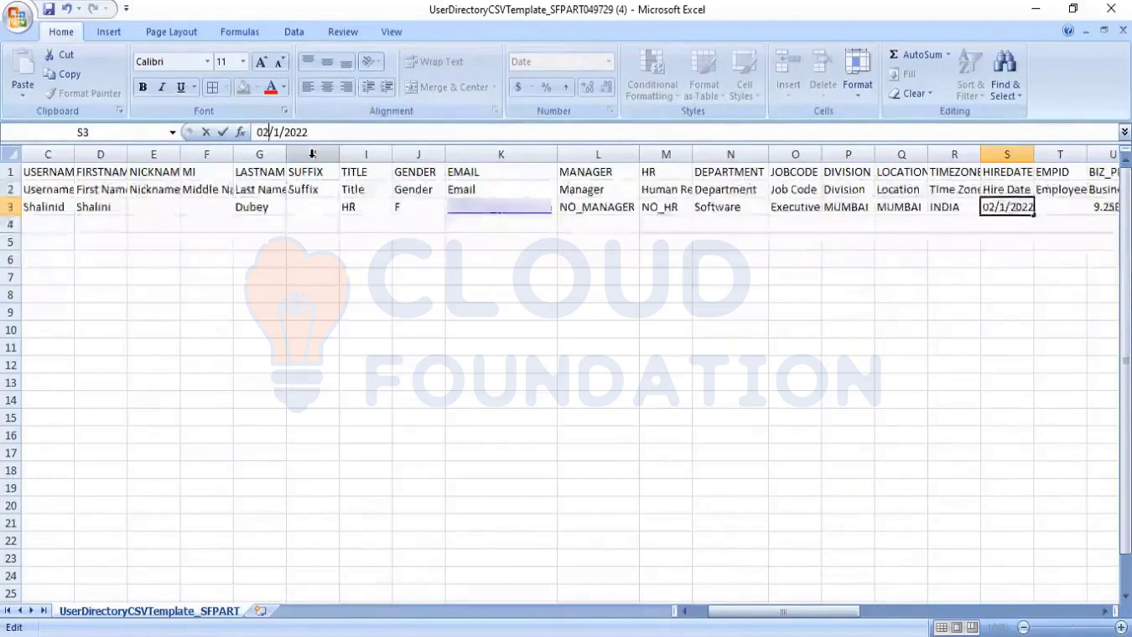
key(Tab)
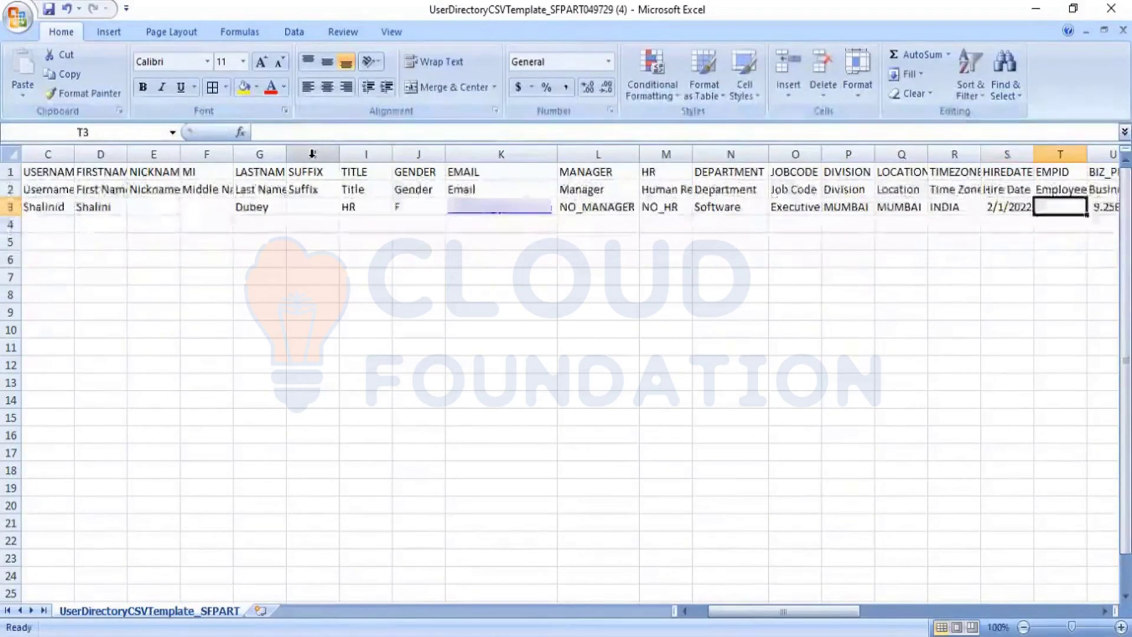
key(Right)
key(Right)
key(Left)
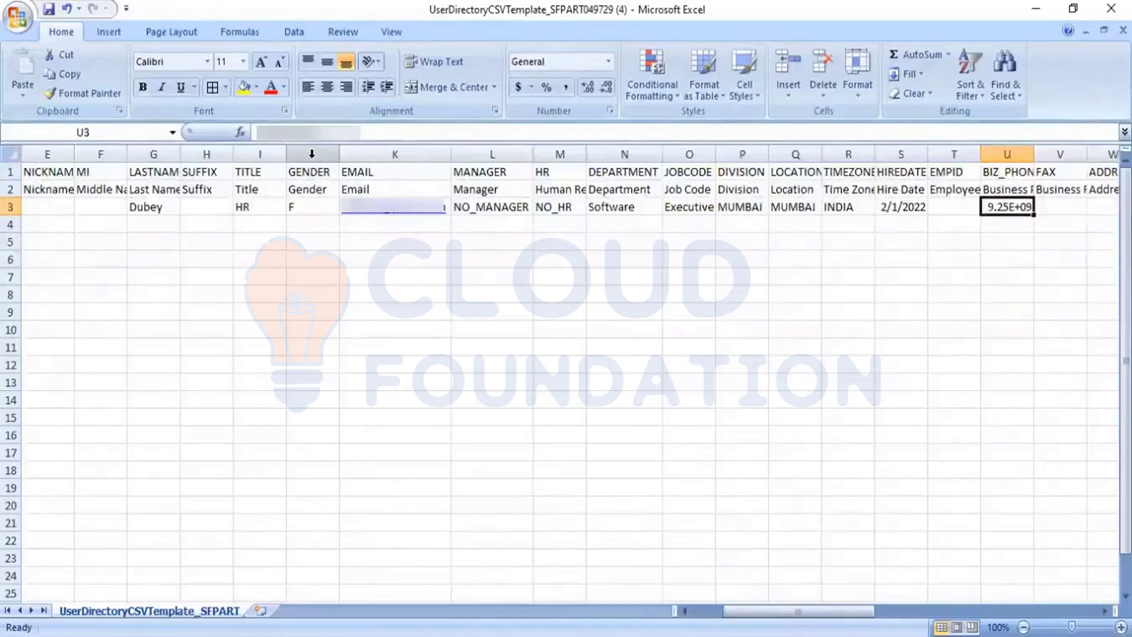
text(987)
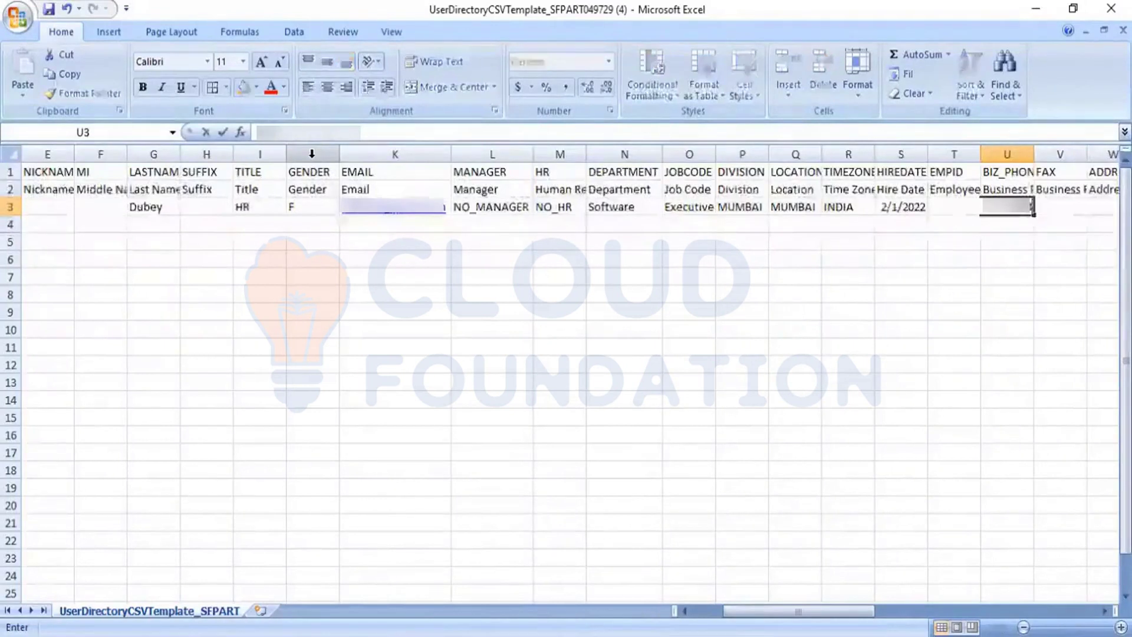
text(654)
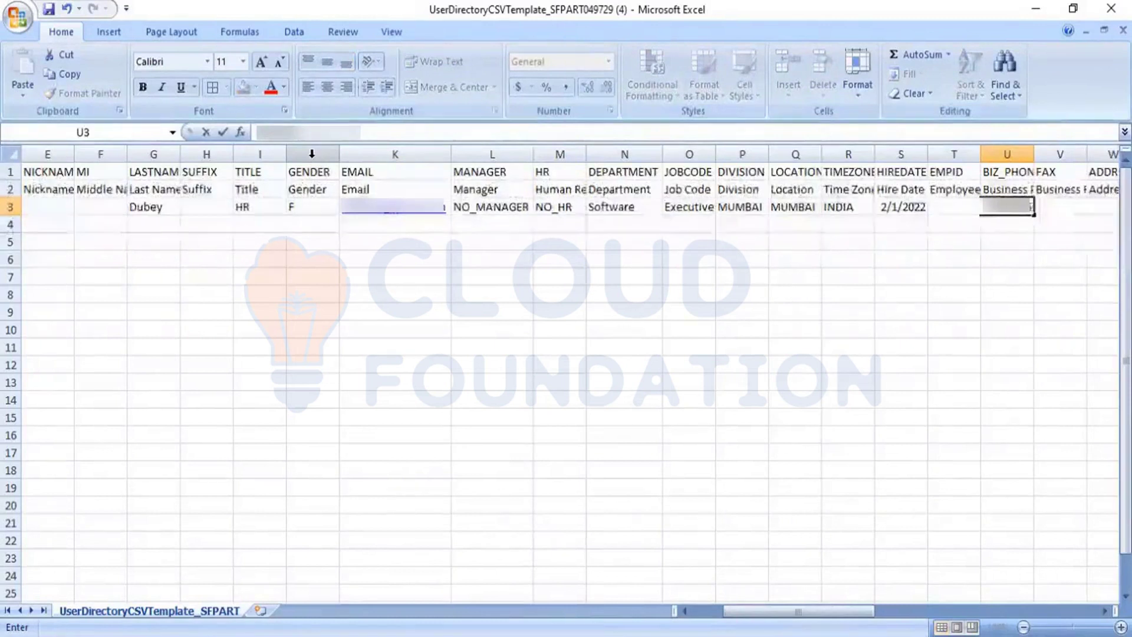
key(Tab)
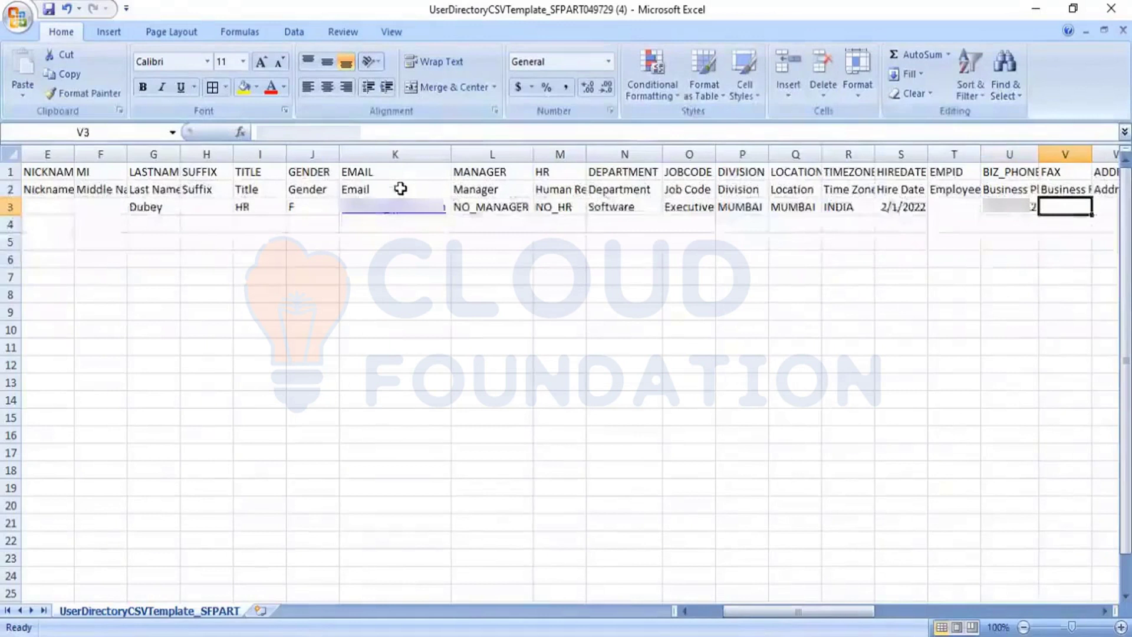
key(Tab)
key(Tab)
key(Tab)
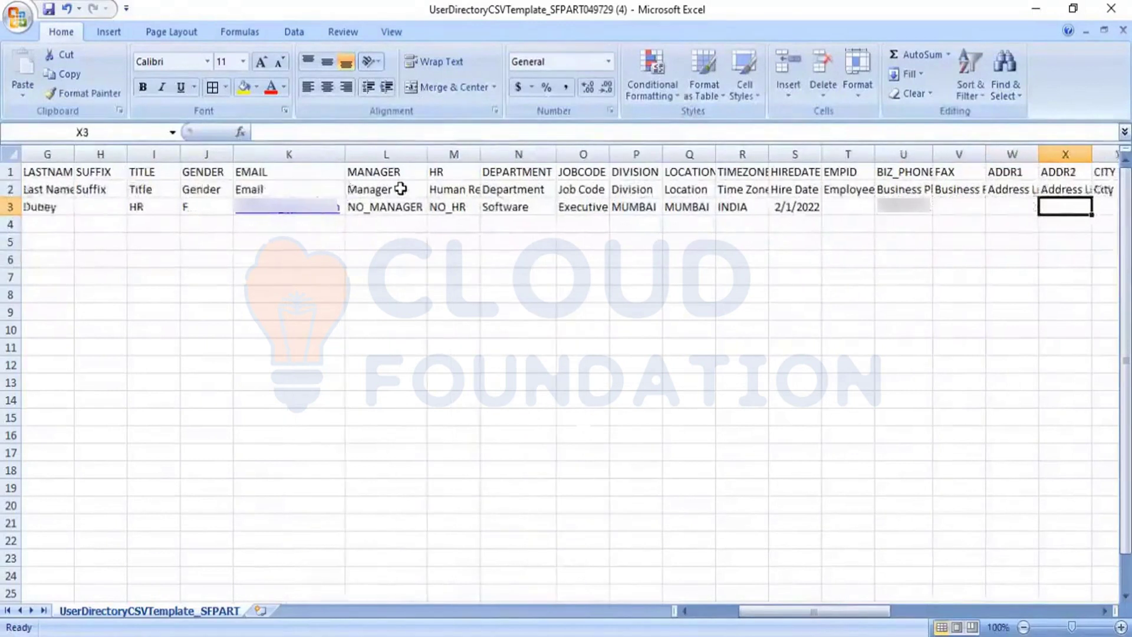
key(Left)
key(Left)
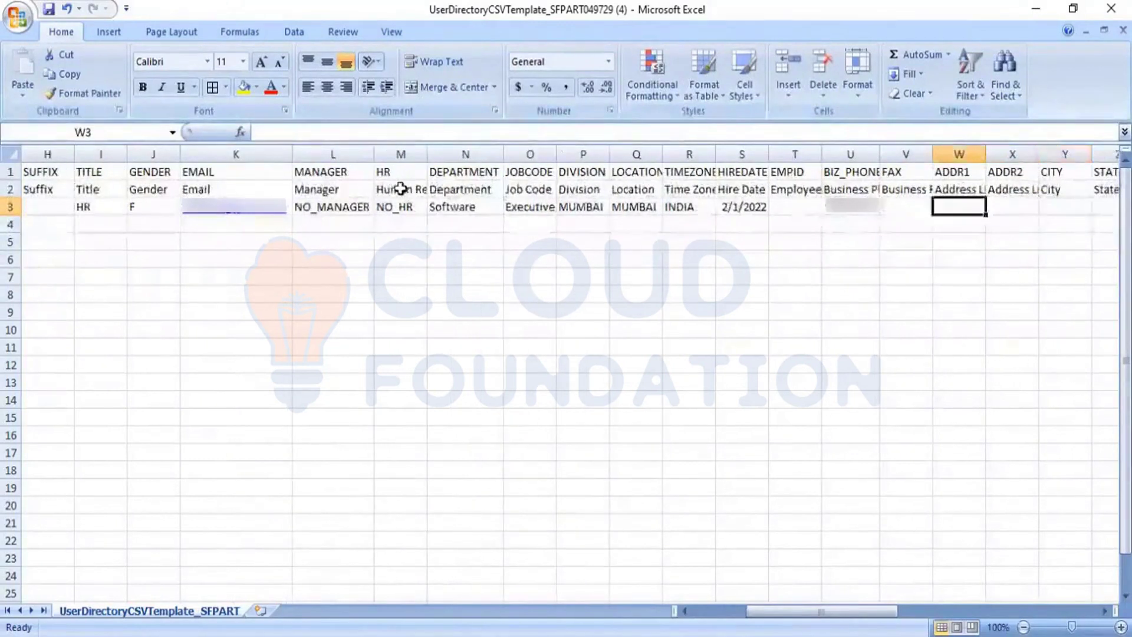
key(Right)
key(Right)
key(Right)
key(Right)
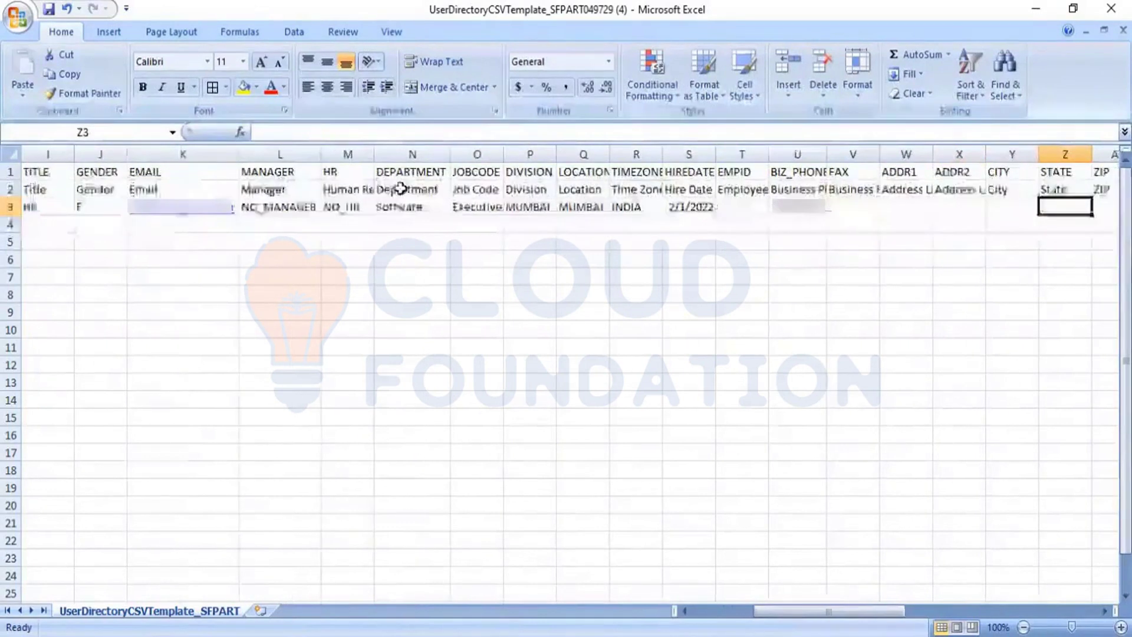
key(Right)
key(Right)
key(Right)
key(Right)
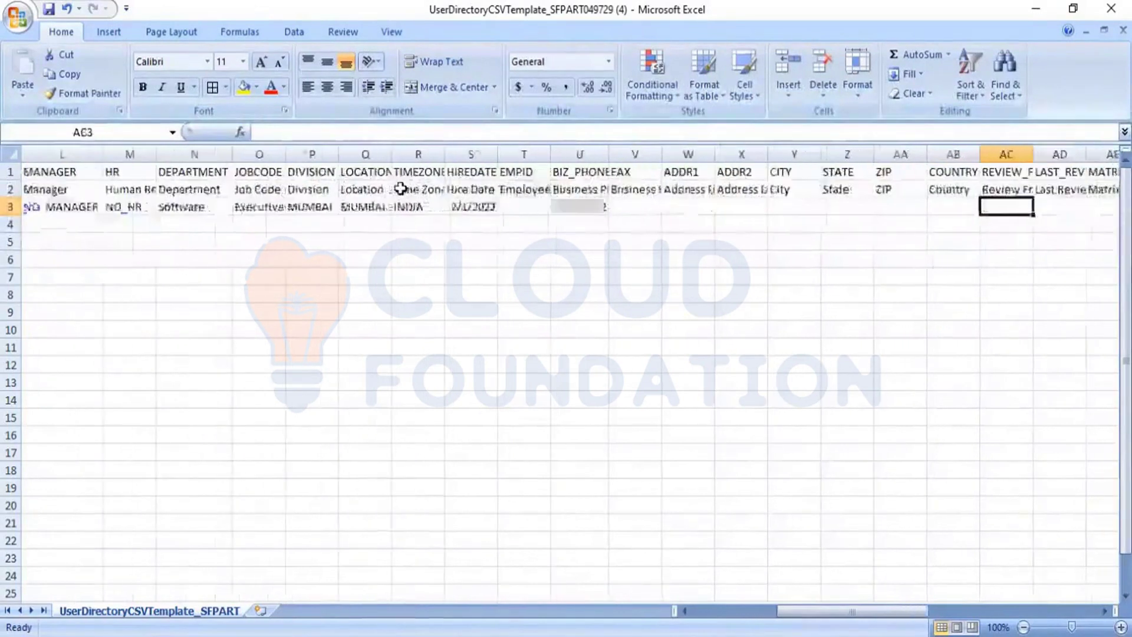
key(Right)
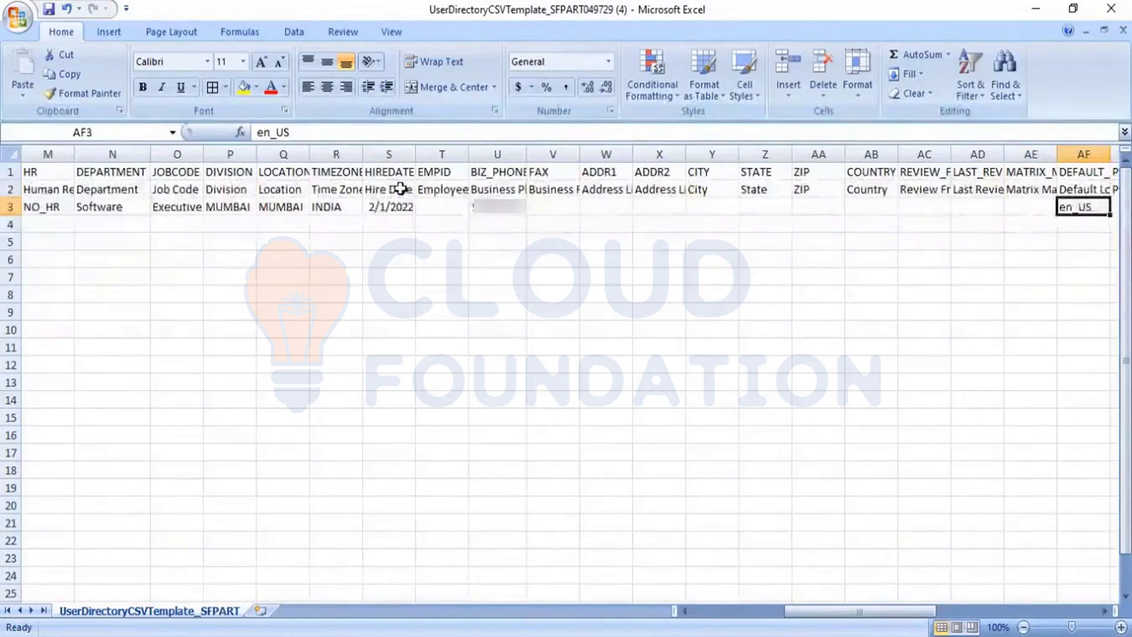
key(Right)
key(Right)
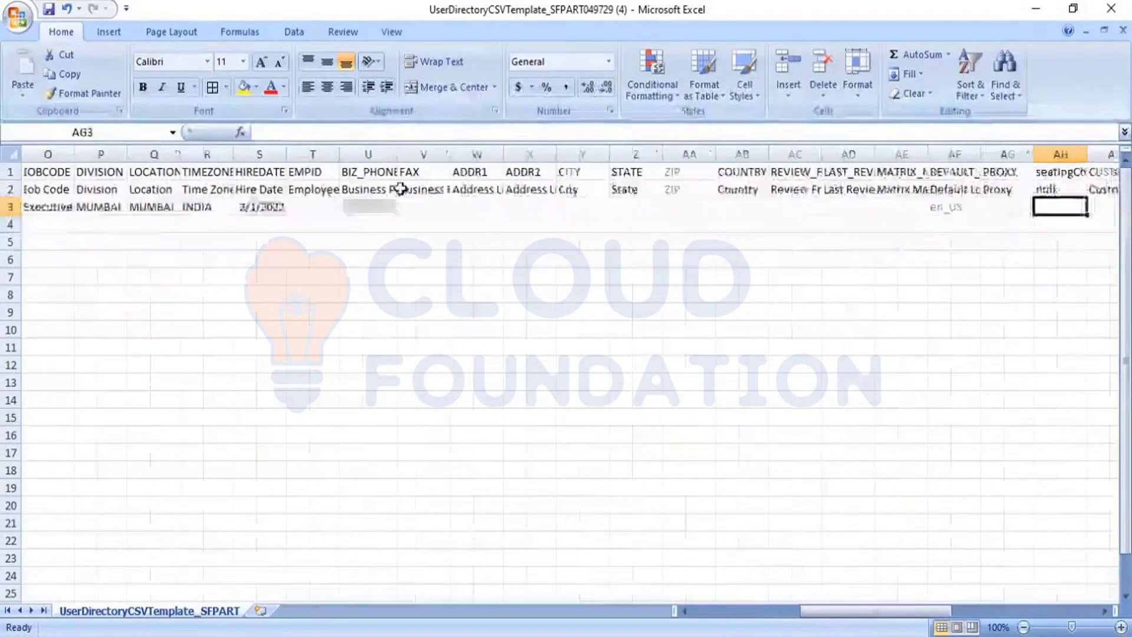
key(Right)
key(Right)
key(Right)
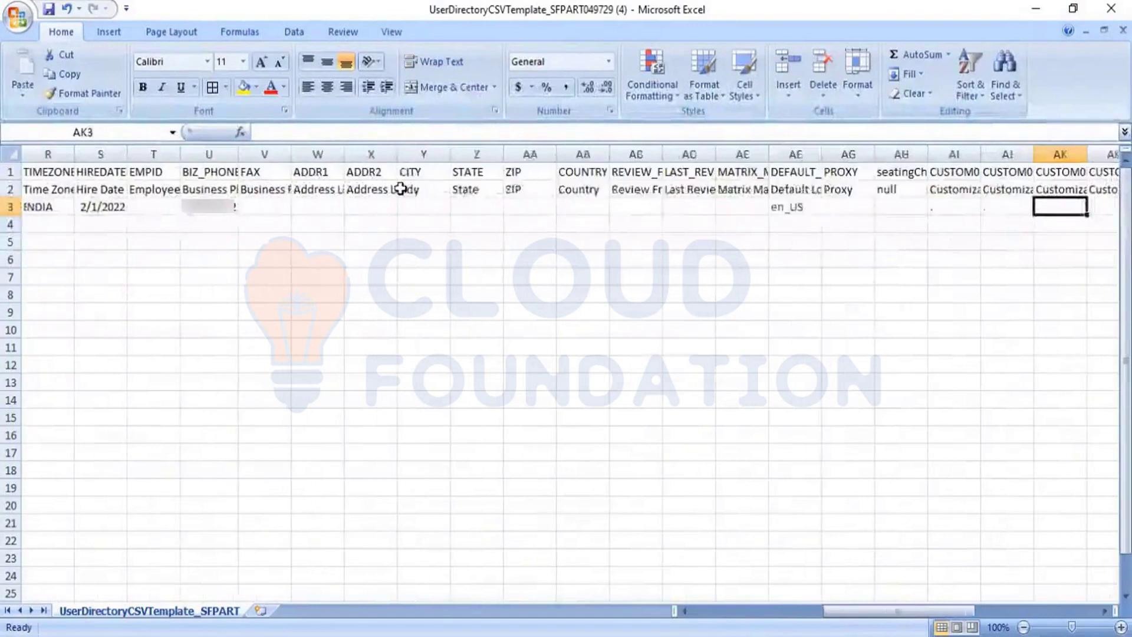
key(Left)
key(Left)
key(Left)
key(Left)
key(Left)
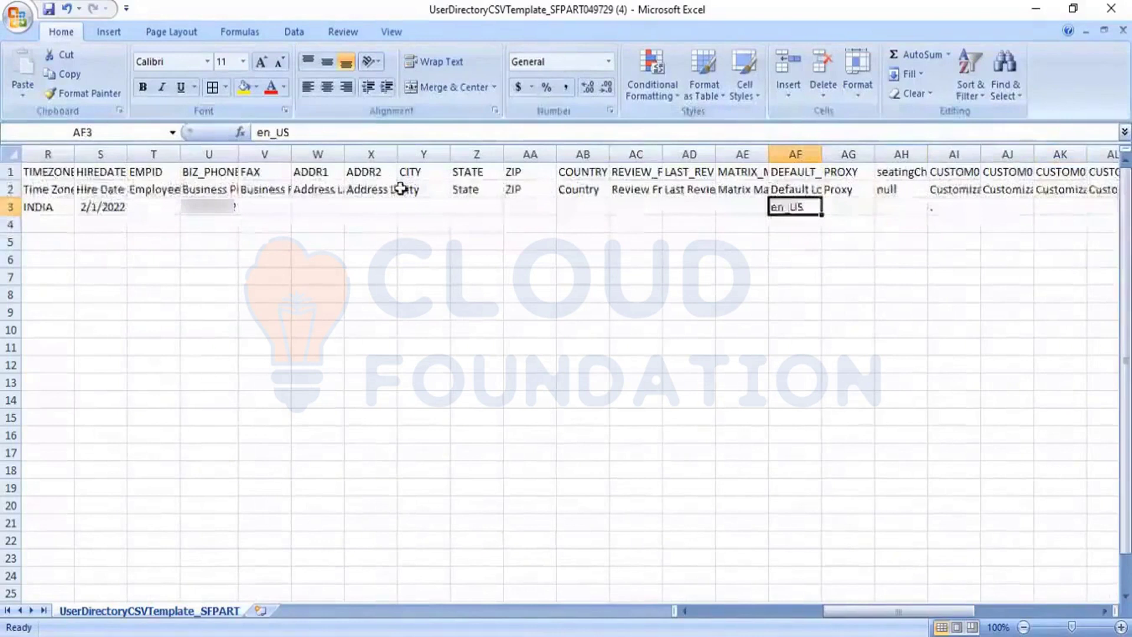
key(Right)
key(Right)
key(Right)
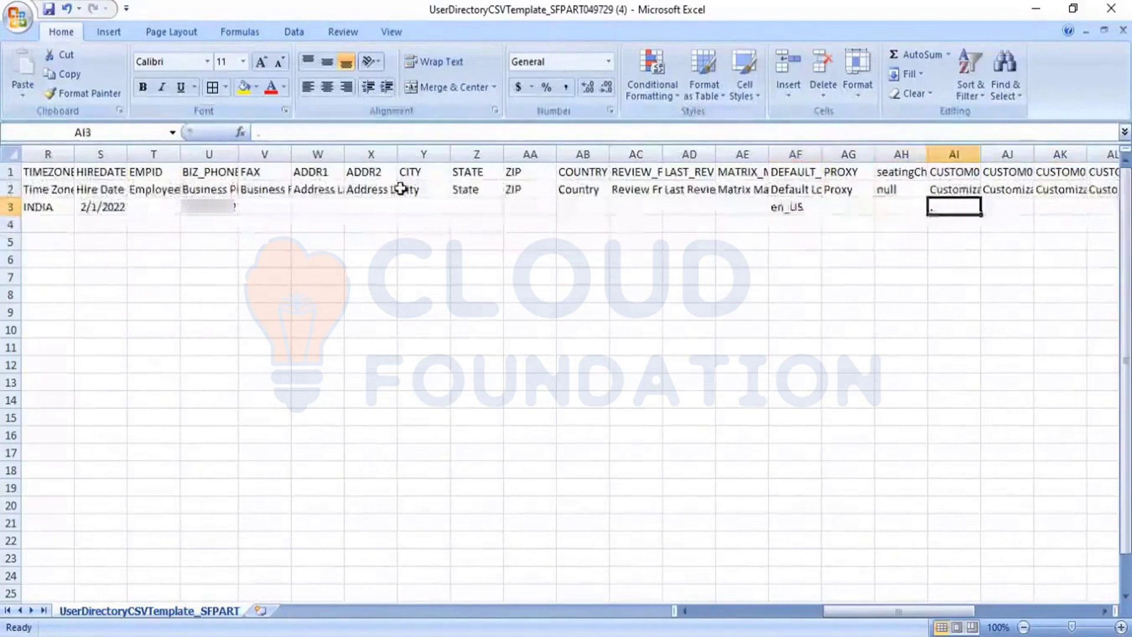
key(Right)
key(Right)
key(Right)
key(Right)
key(Right)
key(Right)
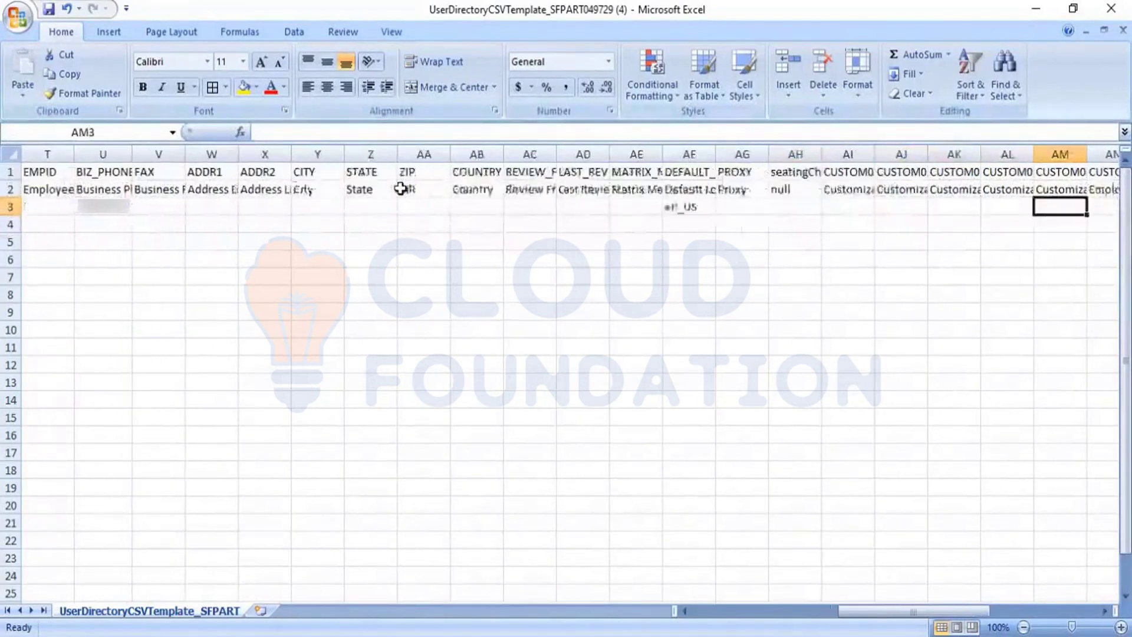
key(Right)
key(Right)
key(Right)
key(Right)
key(Right)
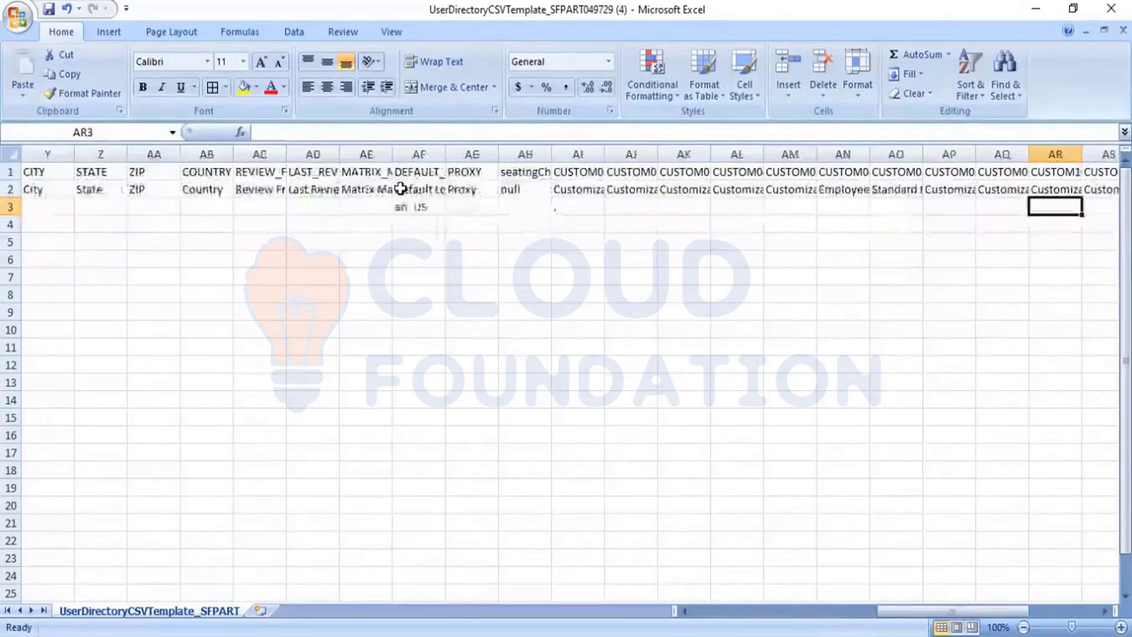
key(Right)
key(Right)
key(Right)
key(Right)
key(Right)
key(Right)
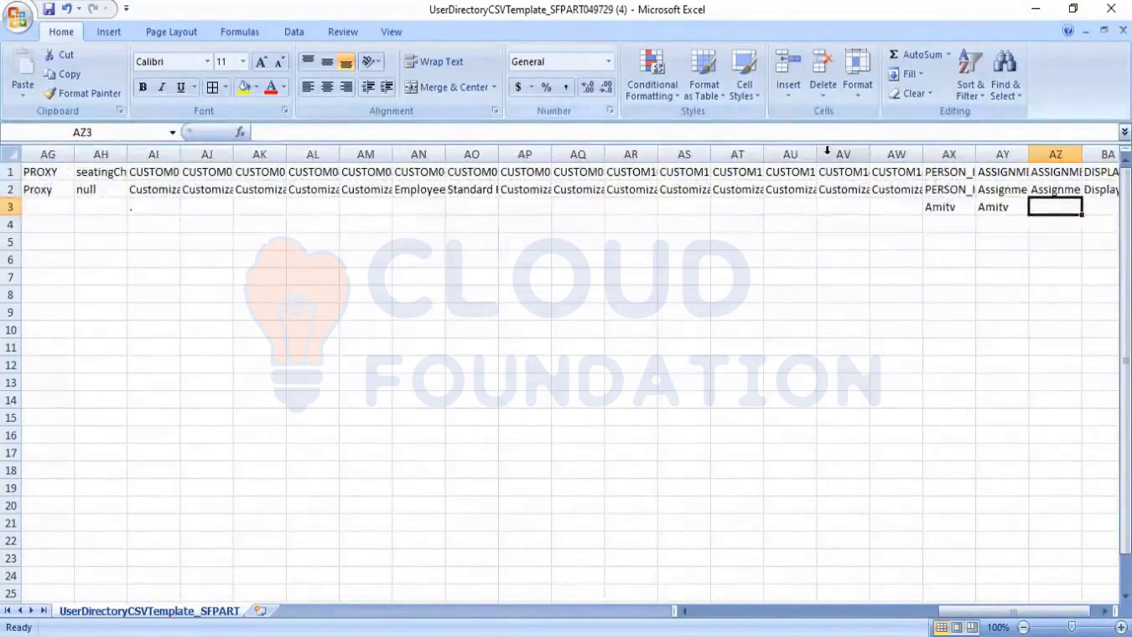
AutoFit columns AX and AY to their ID headers, then move back along row 3 toward B3
double_click(976, 154)
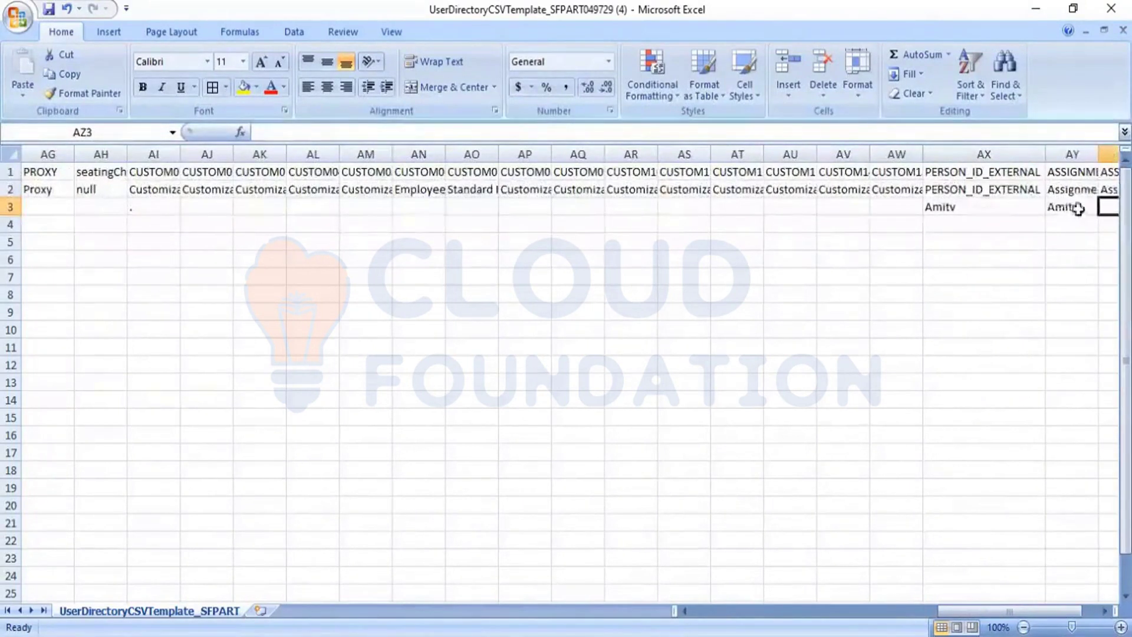
double_click(1098, 148)
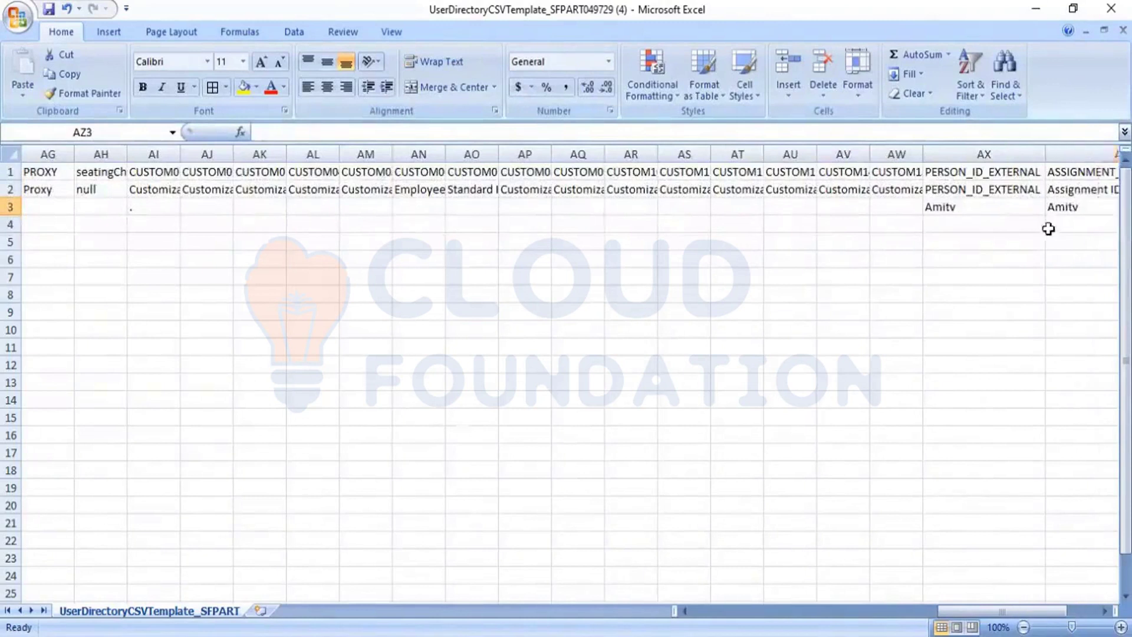
click(1036, 257)
key(Right)
key(Right)
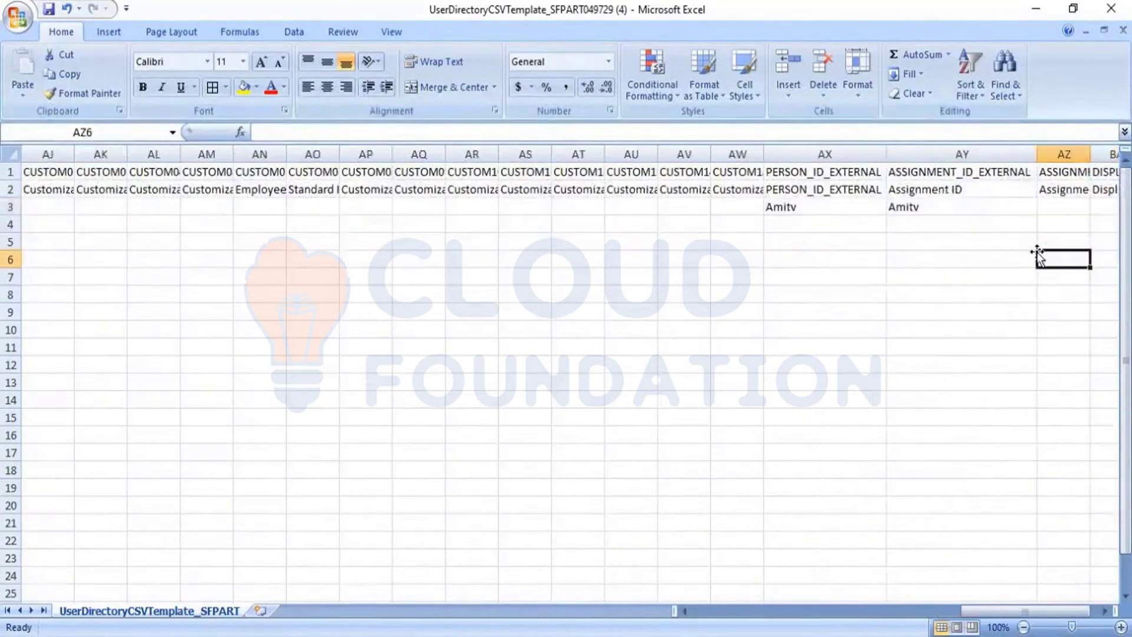
key(Left)
key(Up)
key(Up)
key(Up)
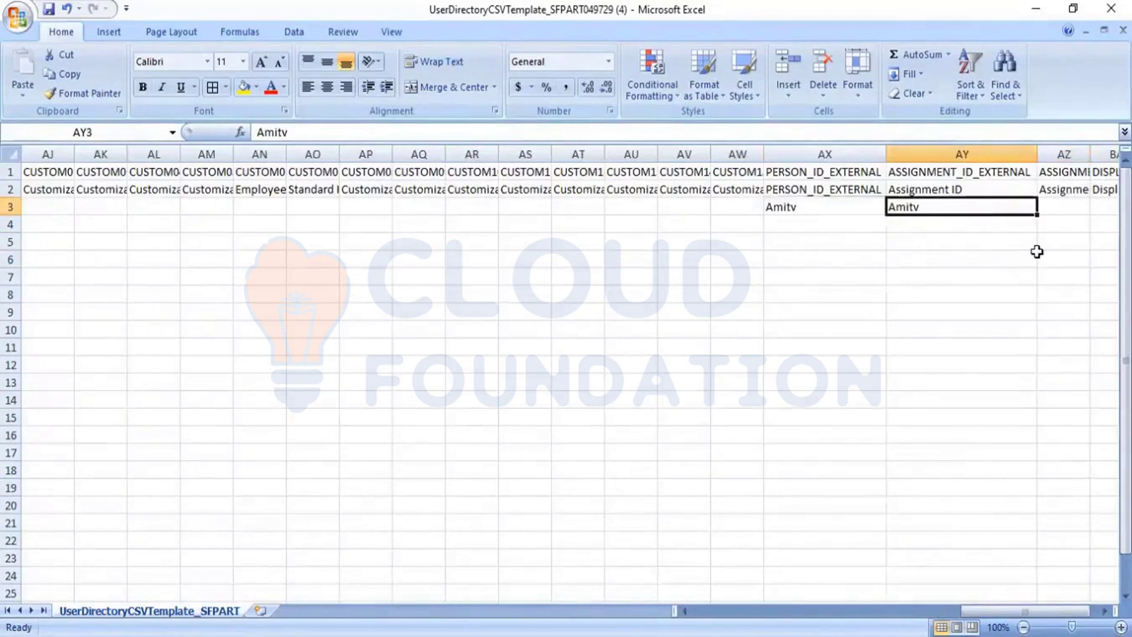
key(Left)
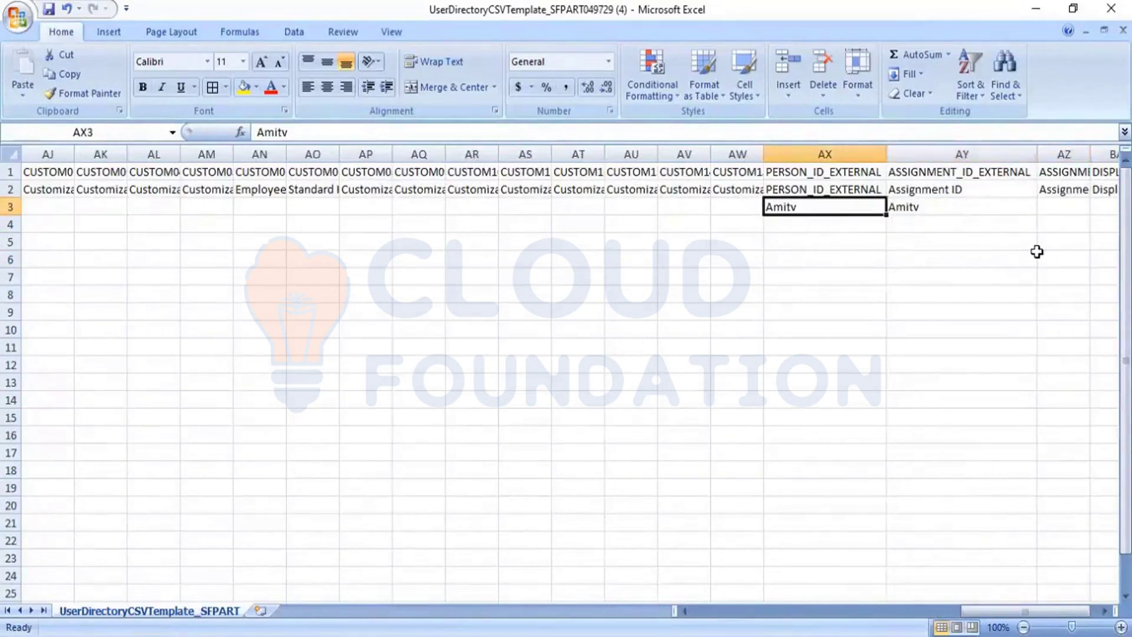
key(Left)
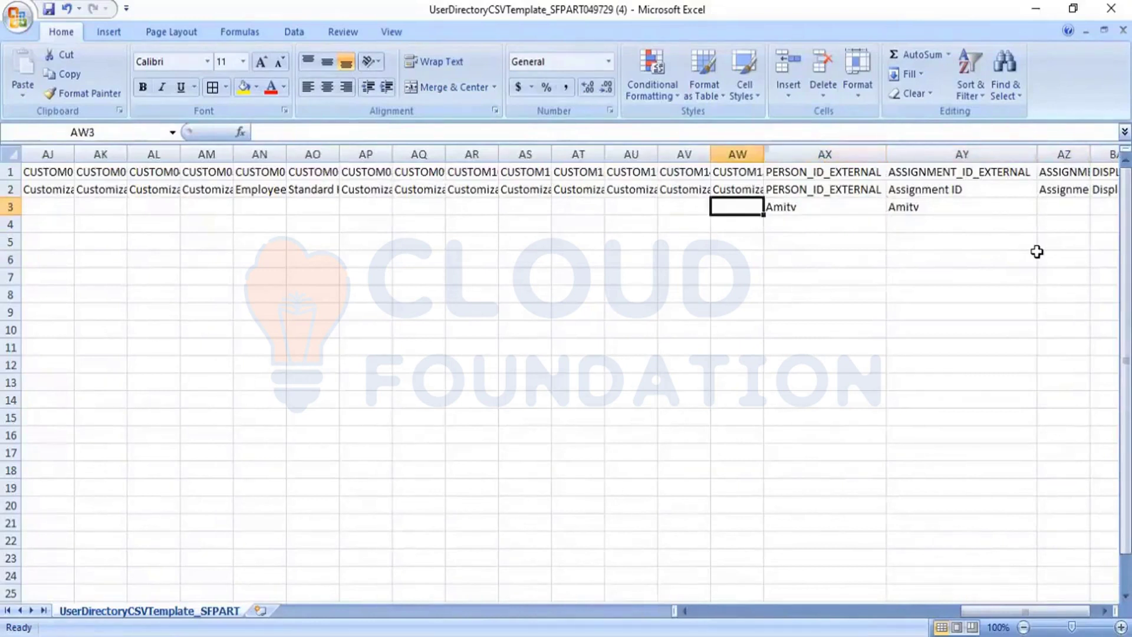
key(Left)
key(Left)
key(Left)
key(Left)
key(Left)
key(Left)
key(Left)
key(Left)
key(Left)
key(Left)
key(Left)
key(Left)
key(Left)
key(Left)
key(Left)
key(Left)
key(Left)
key(Left)
key(Left)
key(Left)
key(Left)
key(Left)
key(Left)
key(Left)
key(Left)
key(Left)
key(Left)
key(Left)
key(Left)
key(Left)
key(Left)
key(Left)
key(Left)
key(Left)
key(Left)
key(Left)
key(Left)
key(Left)
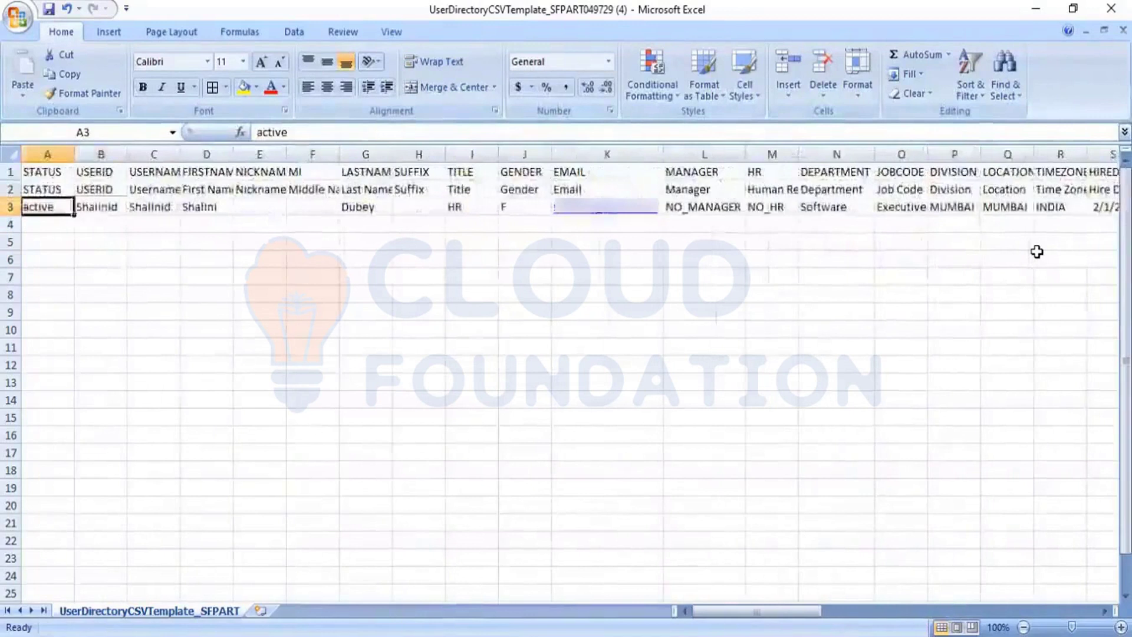
Copy the user ID from B3 and paste it into person ID AX3 and assignment ID AY3
key(Right)
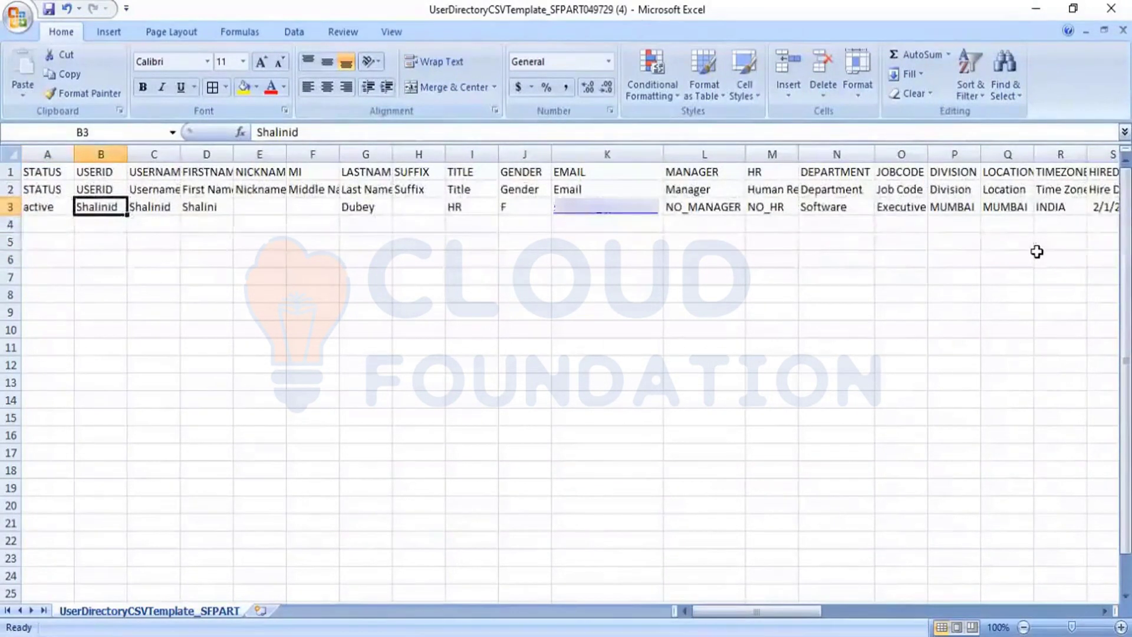
key(ctrl+c)
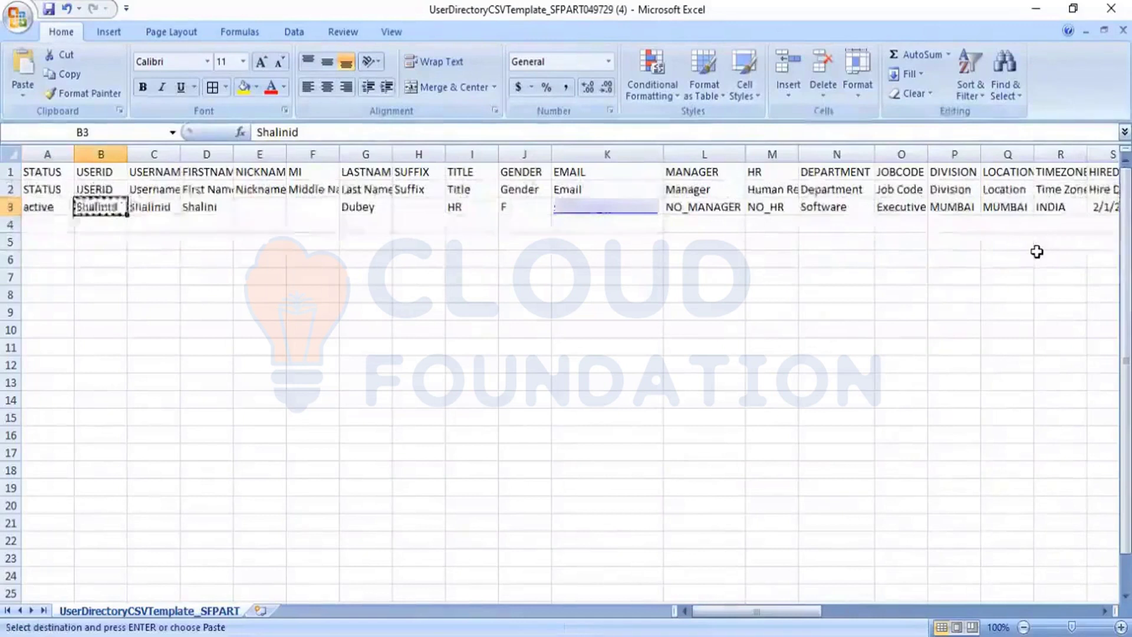
key(Right)
key(Right)
key(Right)
key(Right)
key(Right)
key(Right)
key(Right)
key(Right)
key(Right)
key(Right)
key(Right)
key(Right)
key(Right)
key(Right)
key(Right)
key(Right)
key(Right)
key(Right)
key(Right)
key(Right)
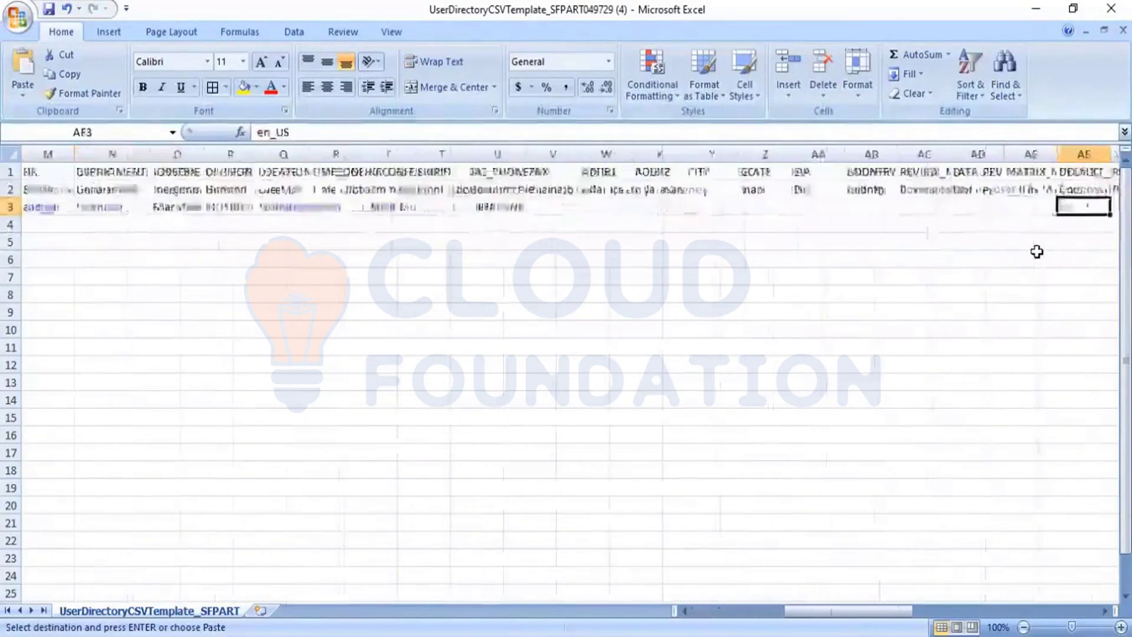
key(Right)
key(Right)
key(Right)
key(Right)
key(Right)
key(Right)
key(Right)
key(Right)
key(Right)
key(Right)
key(Right)
key(Right)
key(Right)
key(Right)
key(Right)
key(Right)
key(Right)
key(Right)
key(Right)
key(Right)
key(Left)
key(Left)
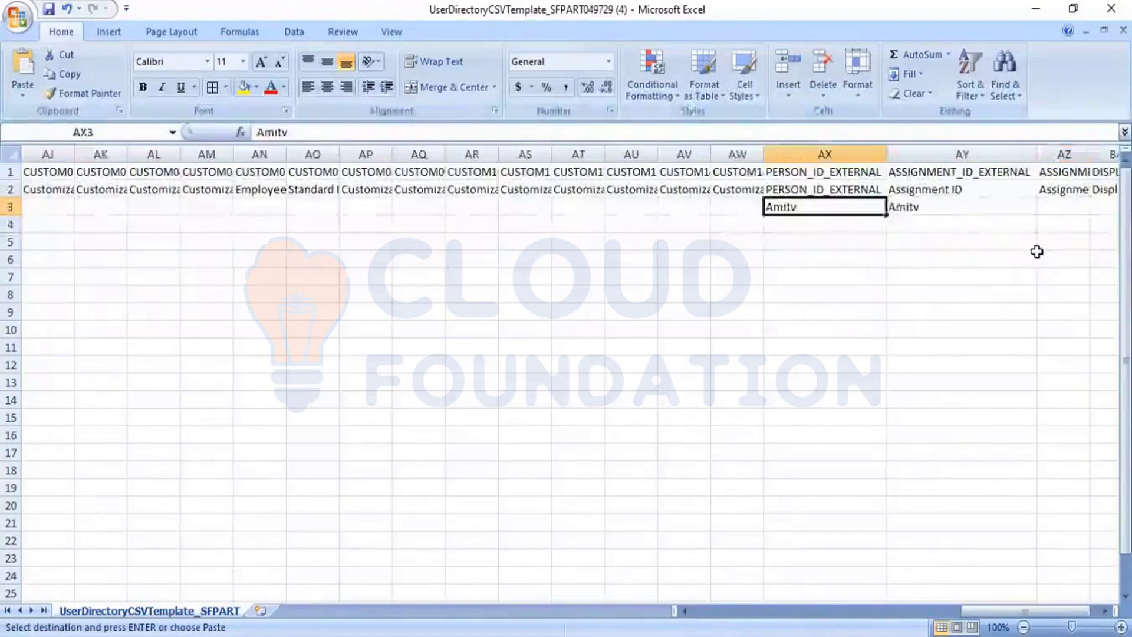
key(ctrl+v)
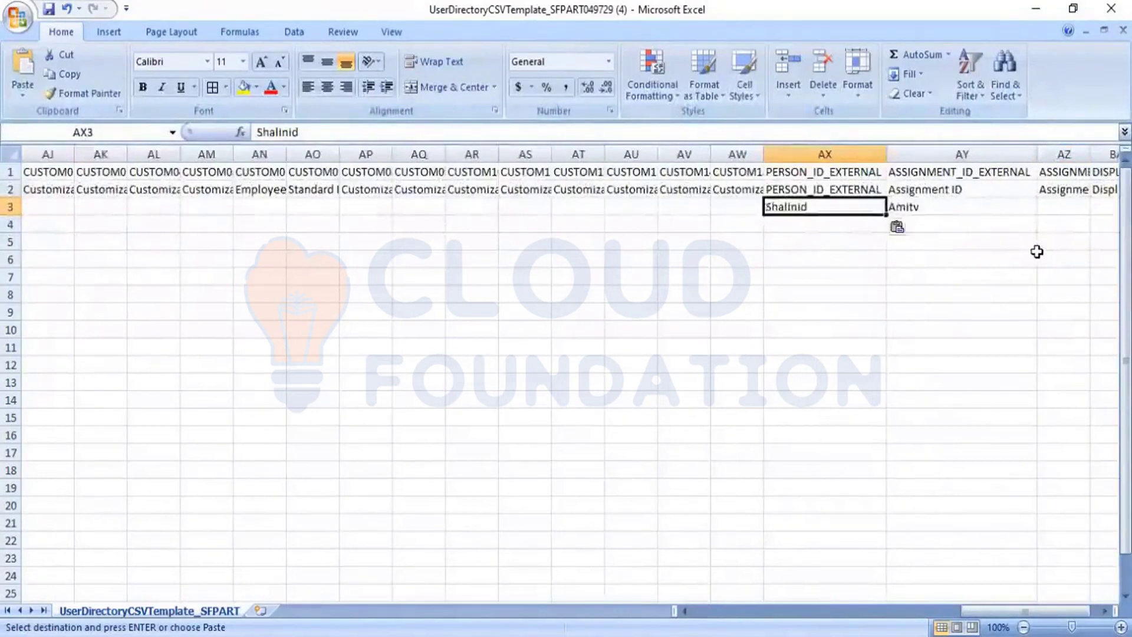
key(Right)
key(ctrl+v)
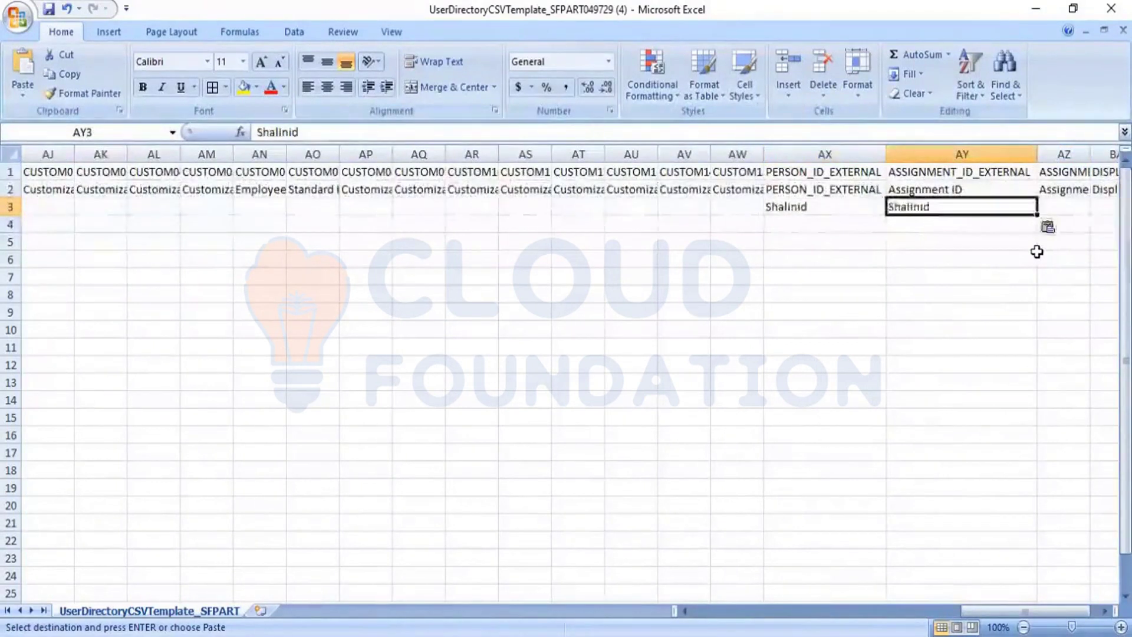
key(Right)
key(Right)
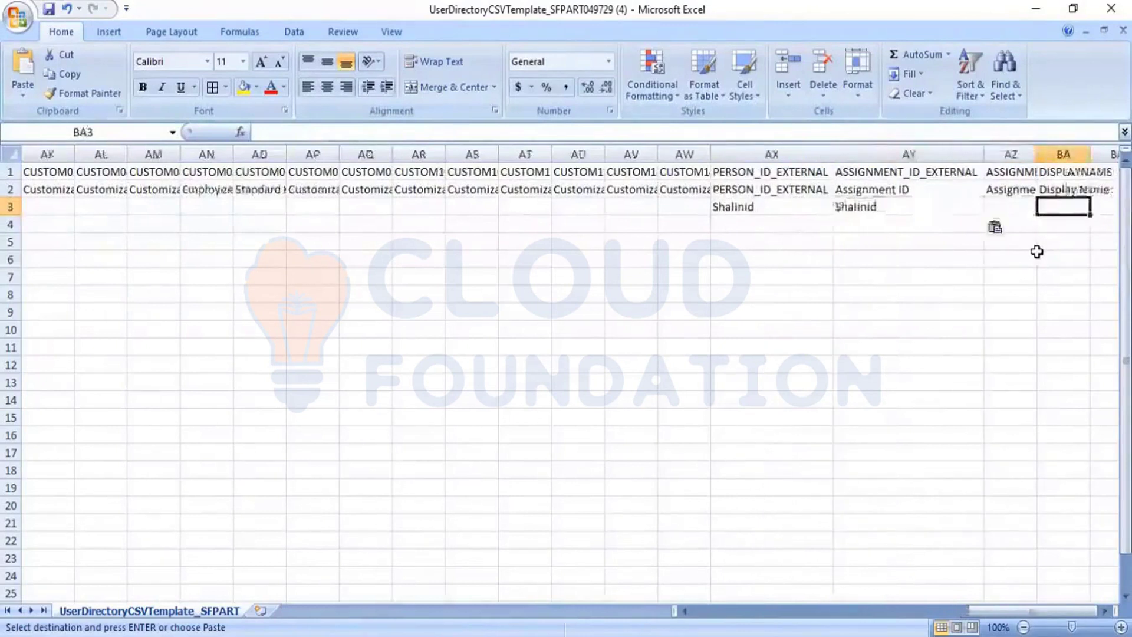
Return to column A and begin selecting the empty rows below the new entry
key(Right)
key(Right)
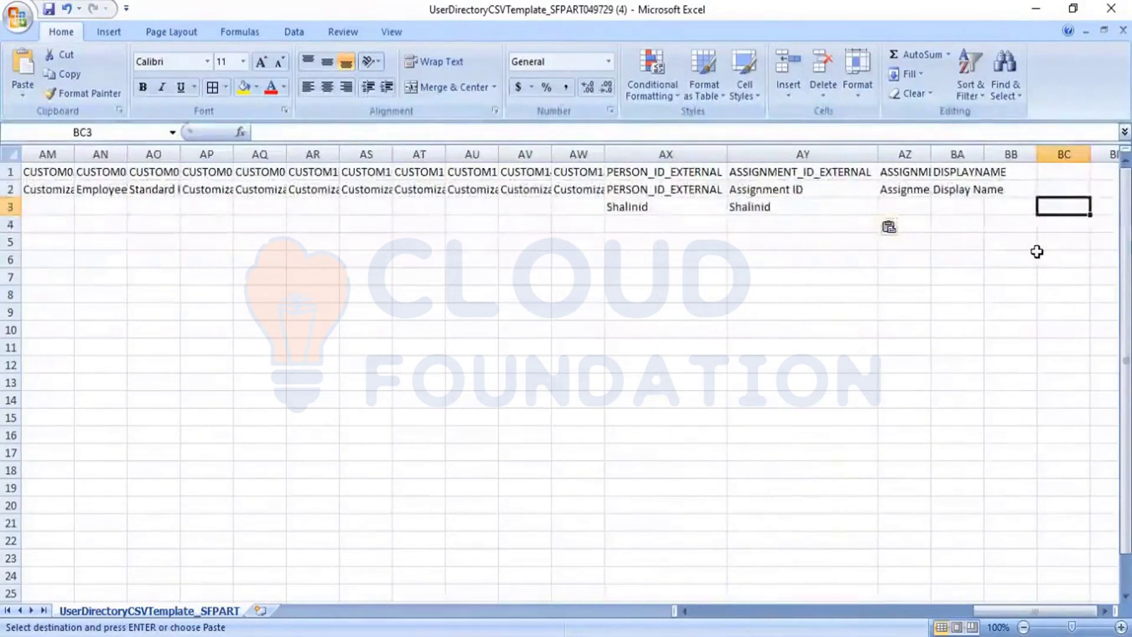
key(Left)
key(Left)
key(Left)
key(Left)
key(Left)
key(Left)
key(Left)
key(Left)
key(Left)
key(Left)
key(Left)
key(Left)
key(Left)
key(Left)
key(Left)
key(Left)
key(Left)
key(Left)
key(Left)
key(Left)
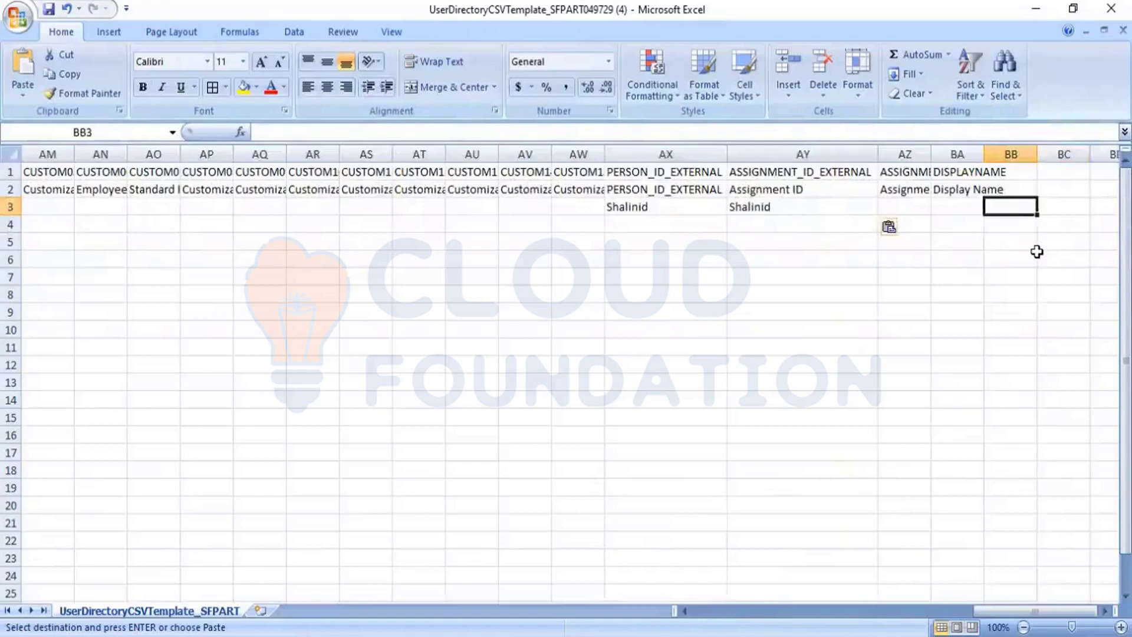
key(Left)
key(Left)
key(Left)
key(Left)
key(Left)
key(Left)
key(Left)
key(Left)
key(Left)
key(Left)
key(Left)
key(Left)
key(Left)
key(Left)
key(Left)
key(Left)
key(Left)
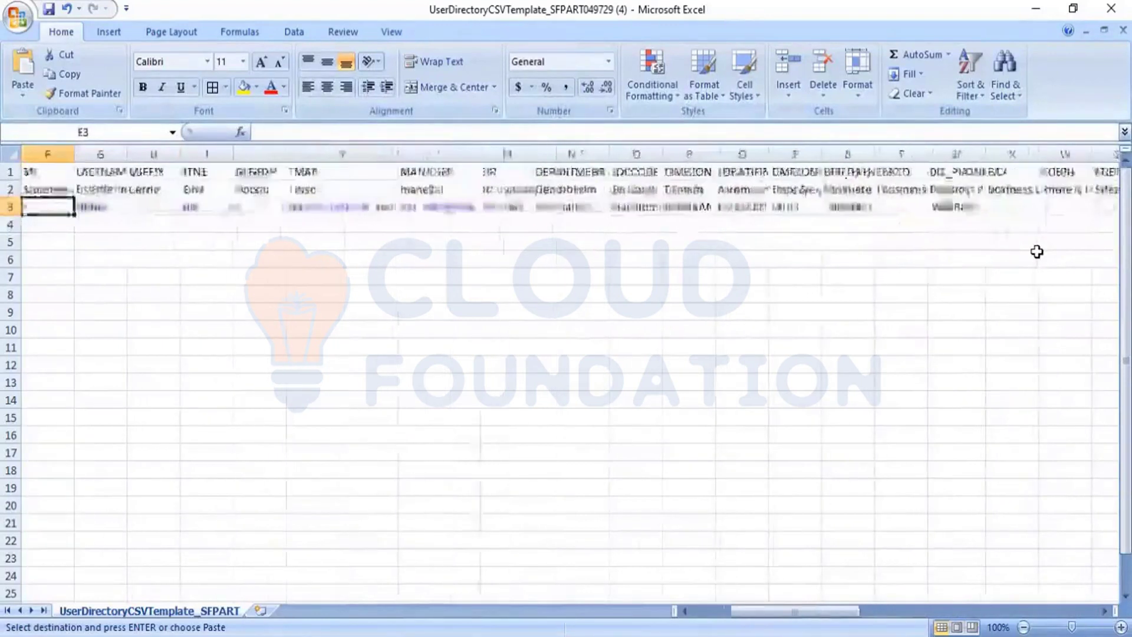
key(Down)
key(shift+Down)
key(shift+Down)
key(shift+Down)
key(shift+Down)
key(shift+Down)
key(shift+Down)
key(shift+Down)
key(shift+Down)
key(shift+Down)
key(shift+Down)
key(shift+Down)
key(shift+Down)
key(shift+Down)
key(shift+Down)
key(shift+Down)
key(shift+Down)
key(shift+Down)
key(shift+Down)
key(shift+Down)
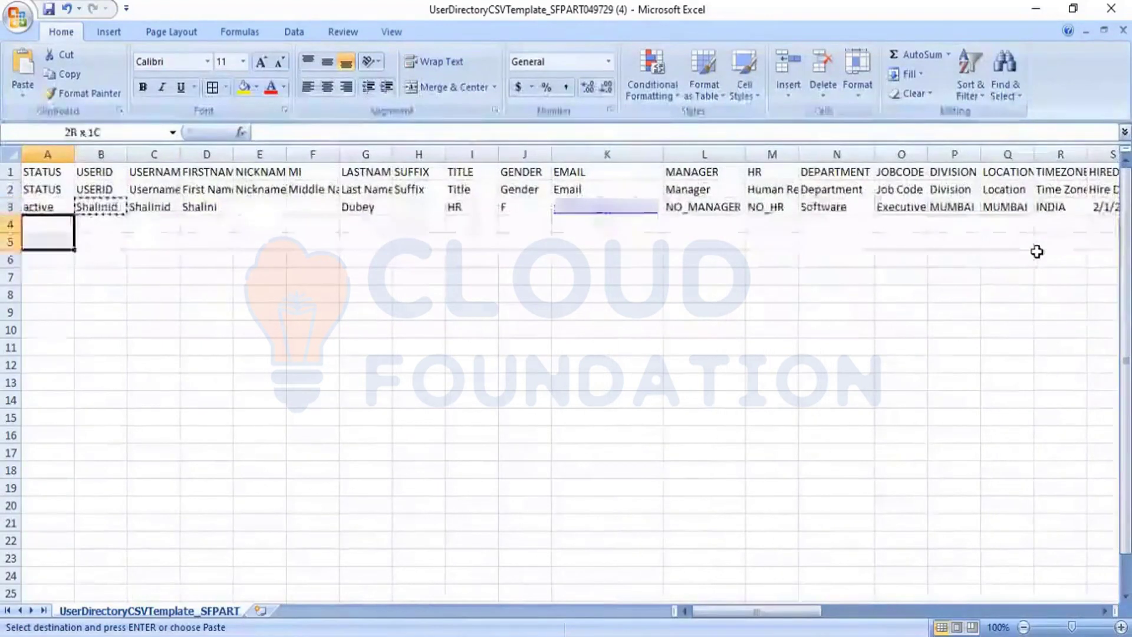
Select the empty range below the new row, then click away and cancel the pending copy
key(shift+Right)
key(shift+Right)
key(shift+Right)
key(shift+Right)
key(shift+Right)
key(shift+Right)
key(shift+Right)
key(shift+Right)
key(shift+Right)
key(shift+Right)
key(shift+Right)
key(shift+Right)
key(shift+Right)
key(shift+Right)
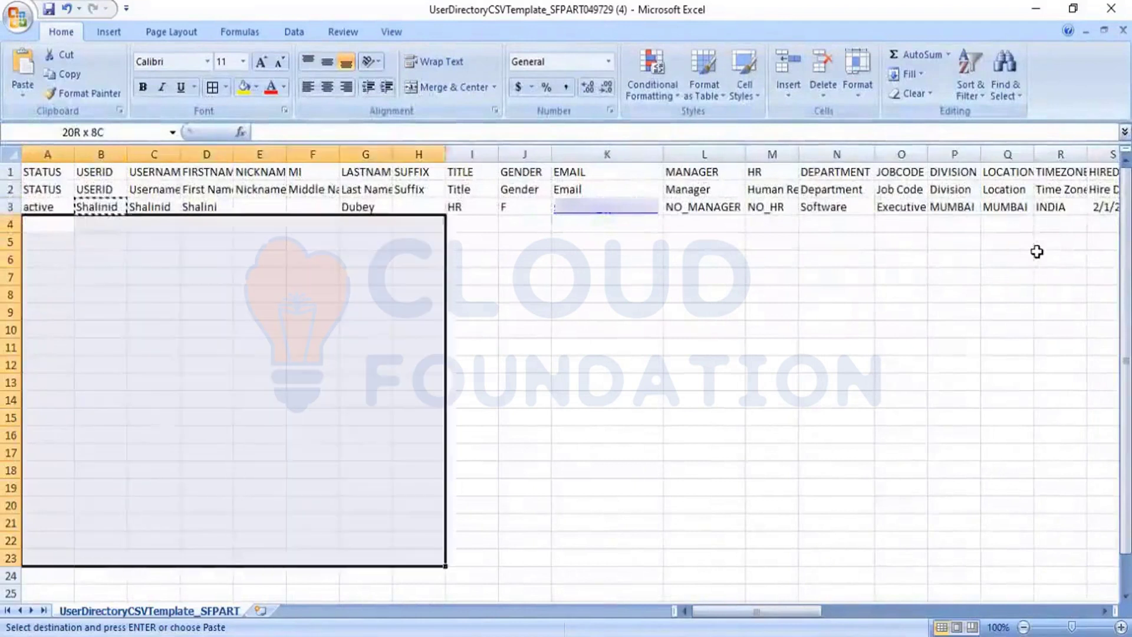
key(shift+Right)
key(shift+Right)
key(shift+Right)
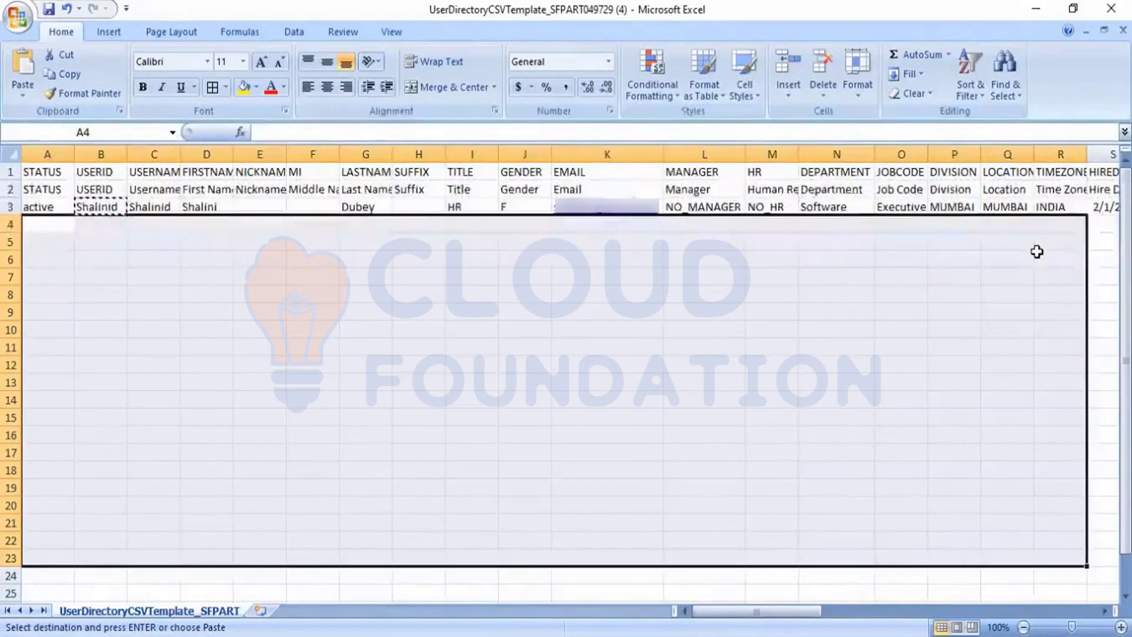
click(848, 290)
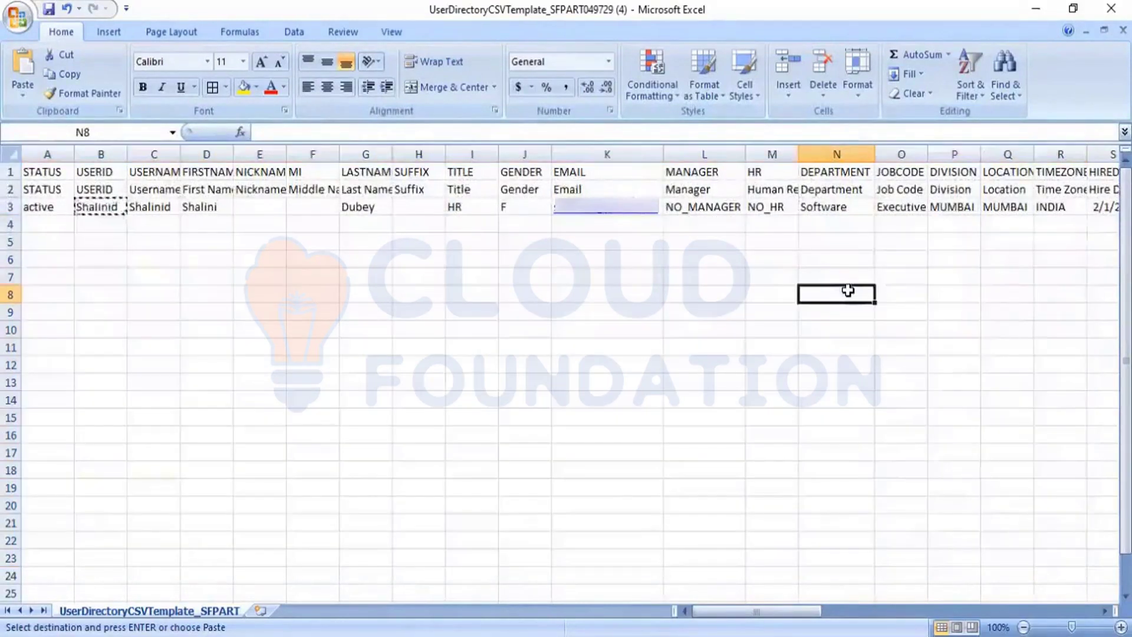
key(Left)
key(Left)
key(Left)
key(Left)
key(Left)
key(Left)
key(Left)
key(Left)
key(Left)
key(Left)
key(Left)
key(Left)
key(Left)
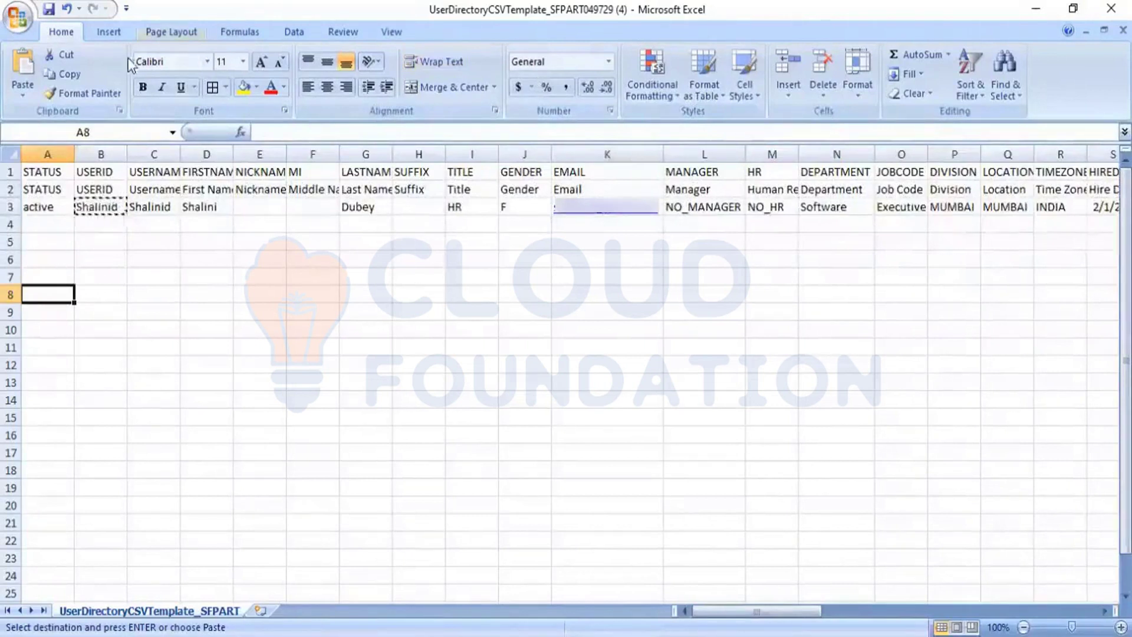
click(289, 361)
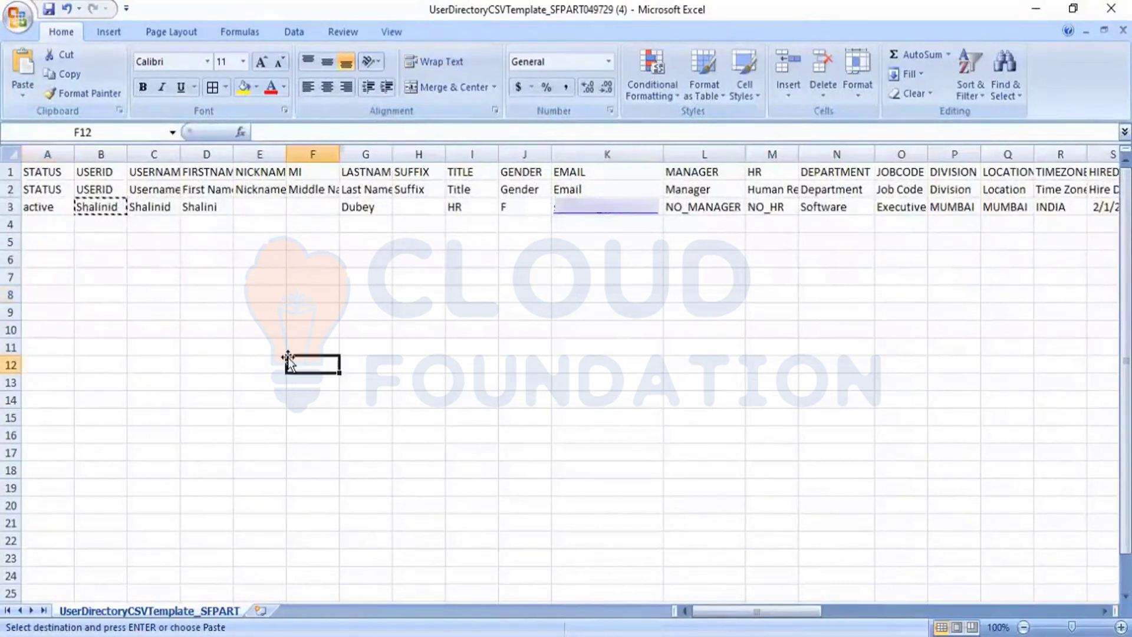
key(Escape)
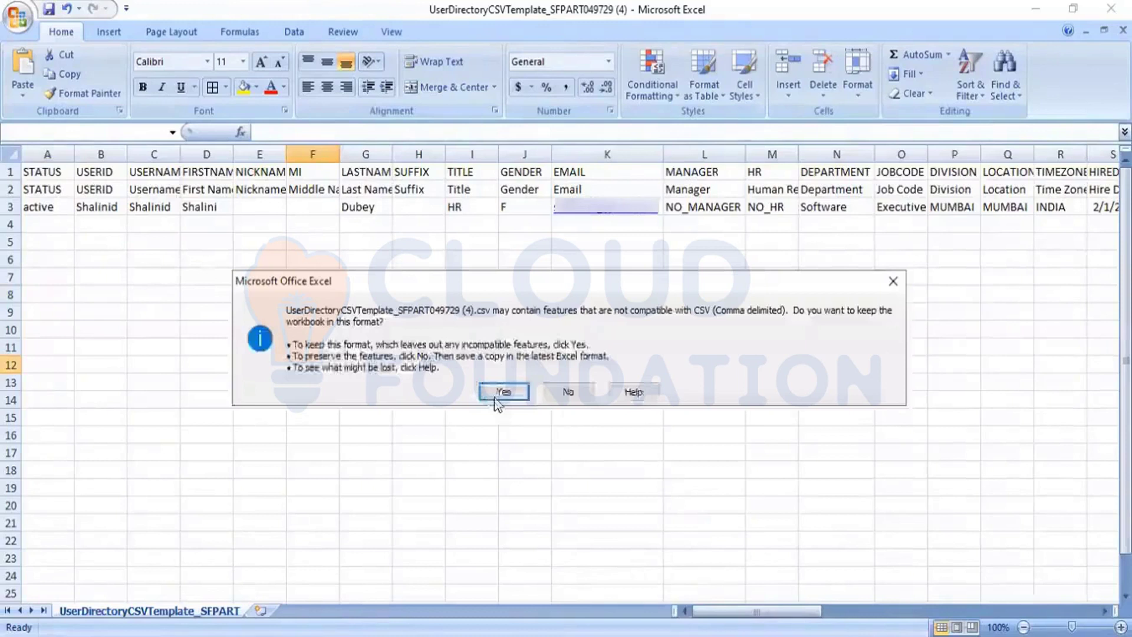
Keep CSV format, save and close the filled (4) template, returning to the 03.03.23 workbook
click(495, 397)
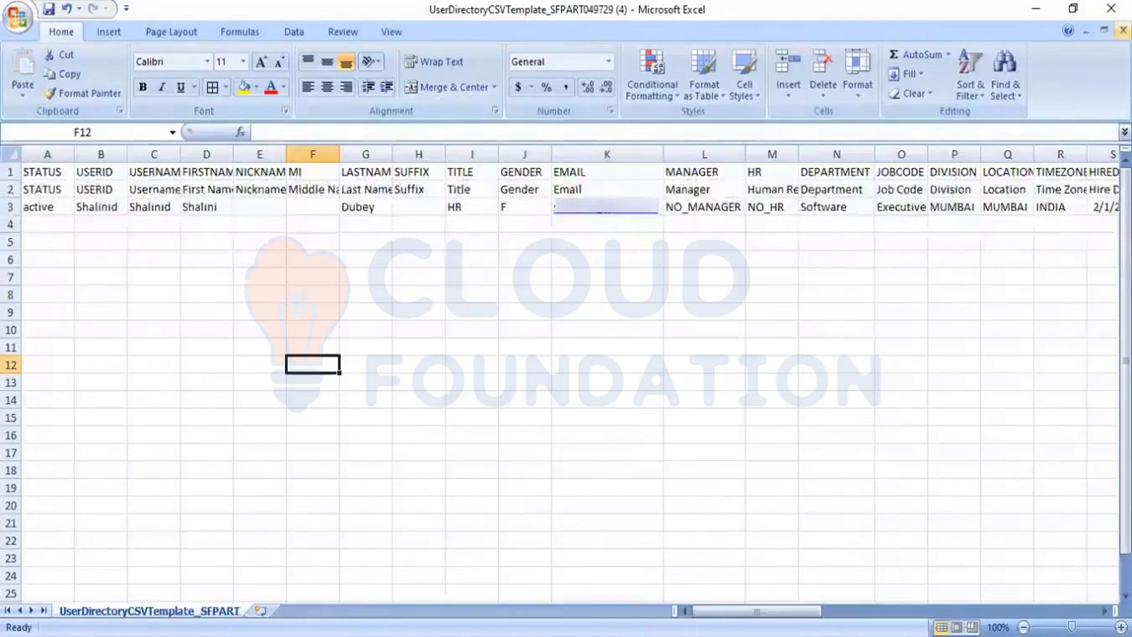
click(1123, 29)
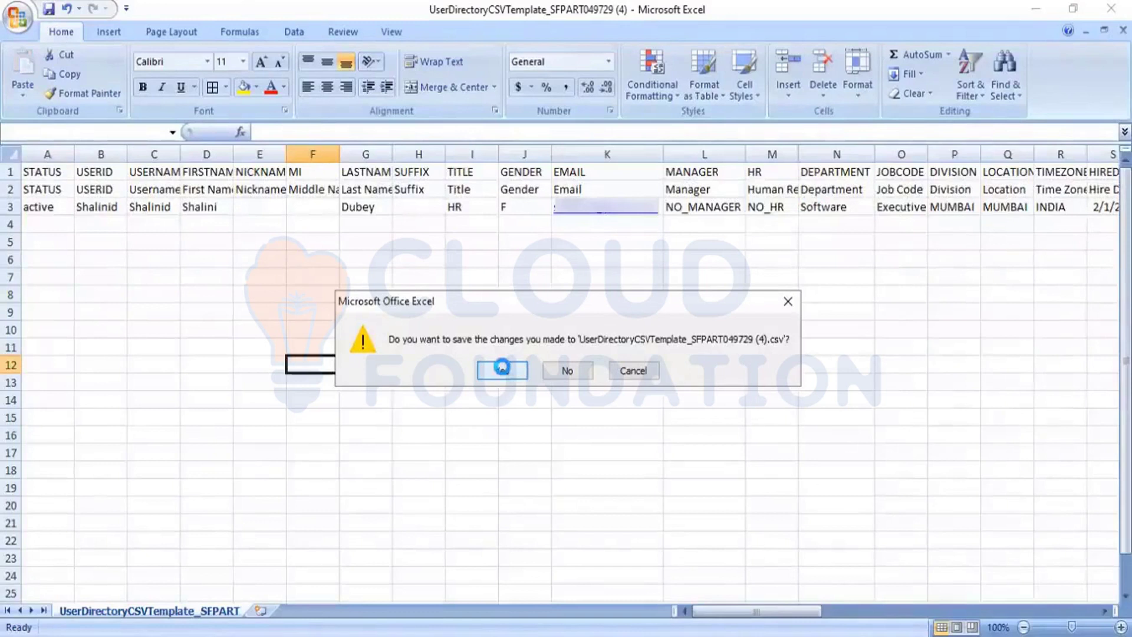
key(Escape)
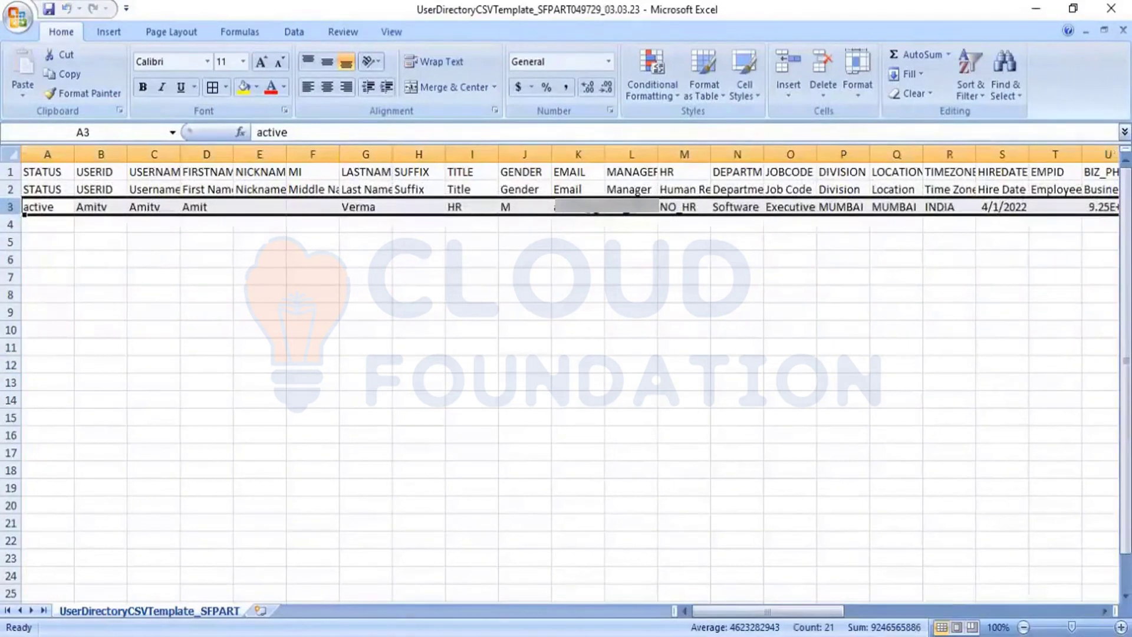
key(alt+Tab)
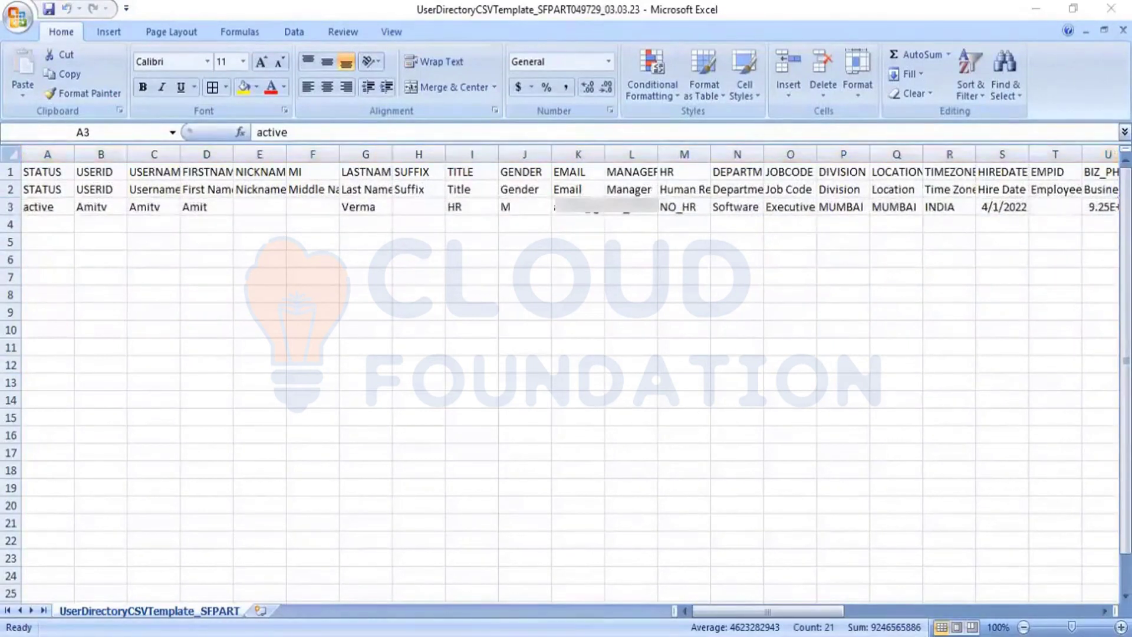